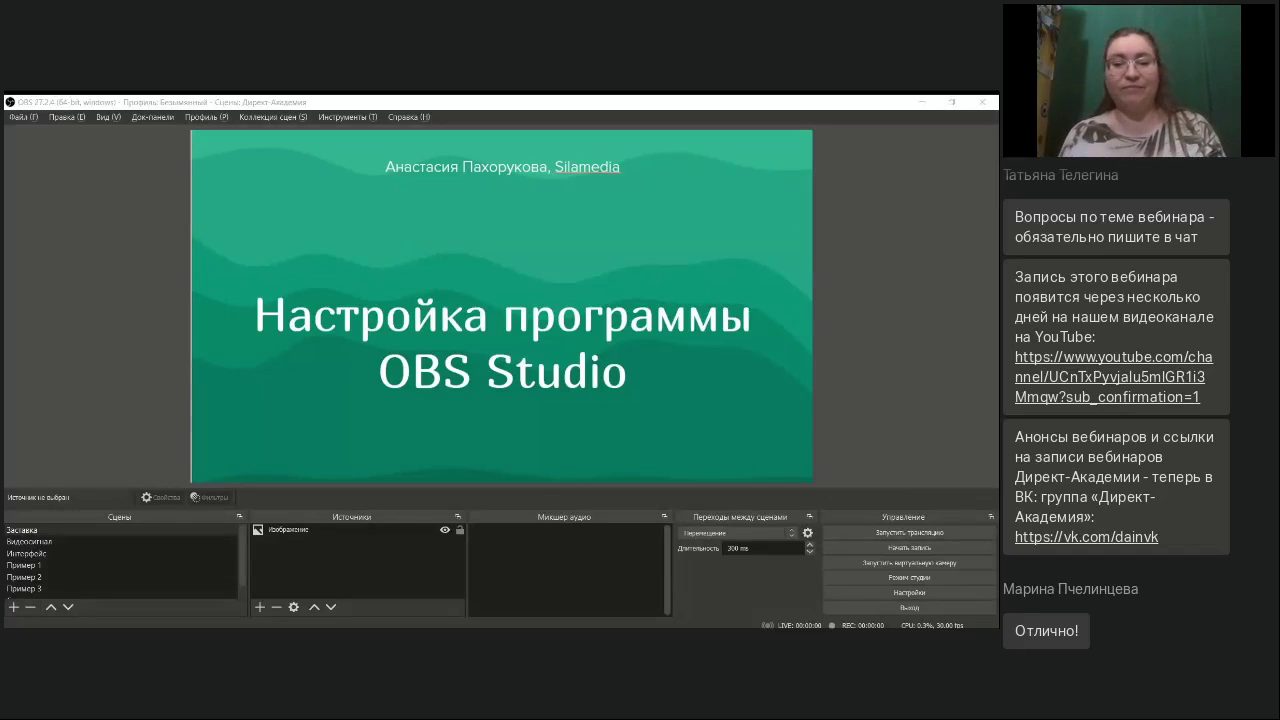
Step: Switch to the Видеосигнал scene, show its Сигналы source and move the camera diagram up to the middle of the canvas
{"action": "left_click", "coordinate": [928, 578]}
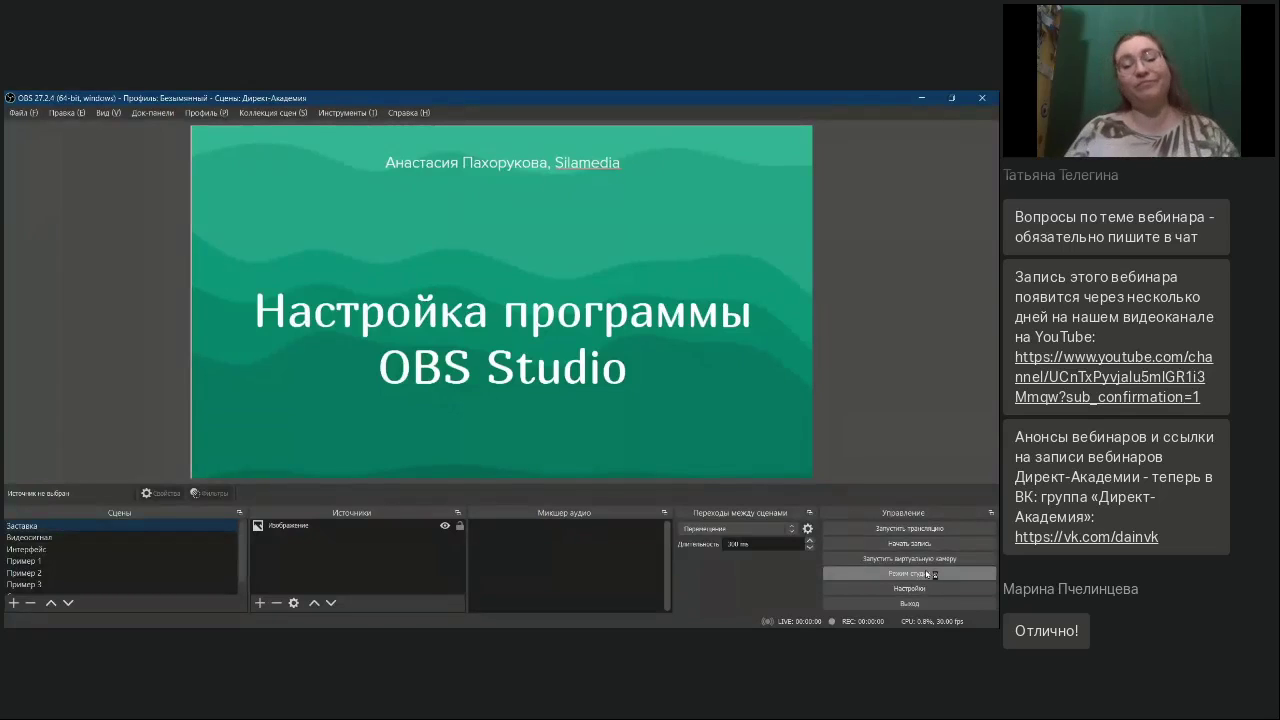
{"action": "left_click", "coordinate": [987, 417]}
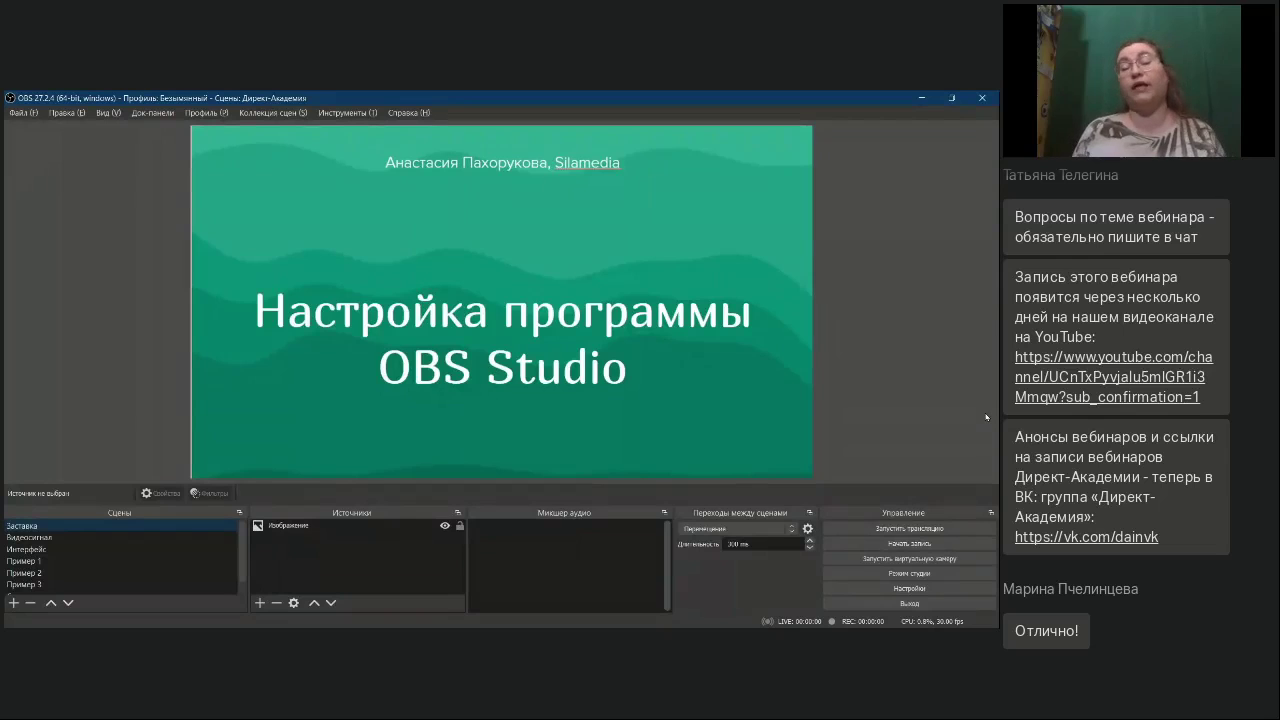
{"action": "left_click", "coordinate": [212, 540]}
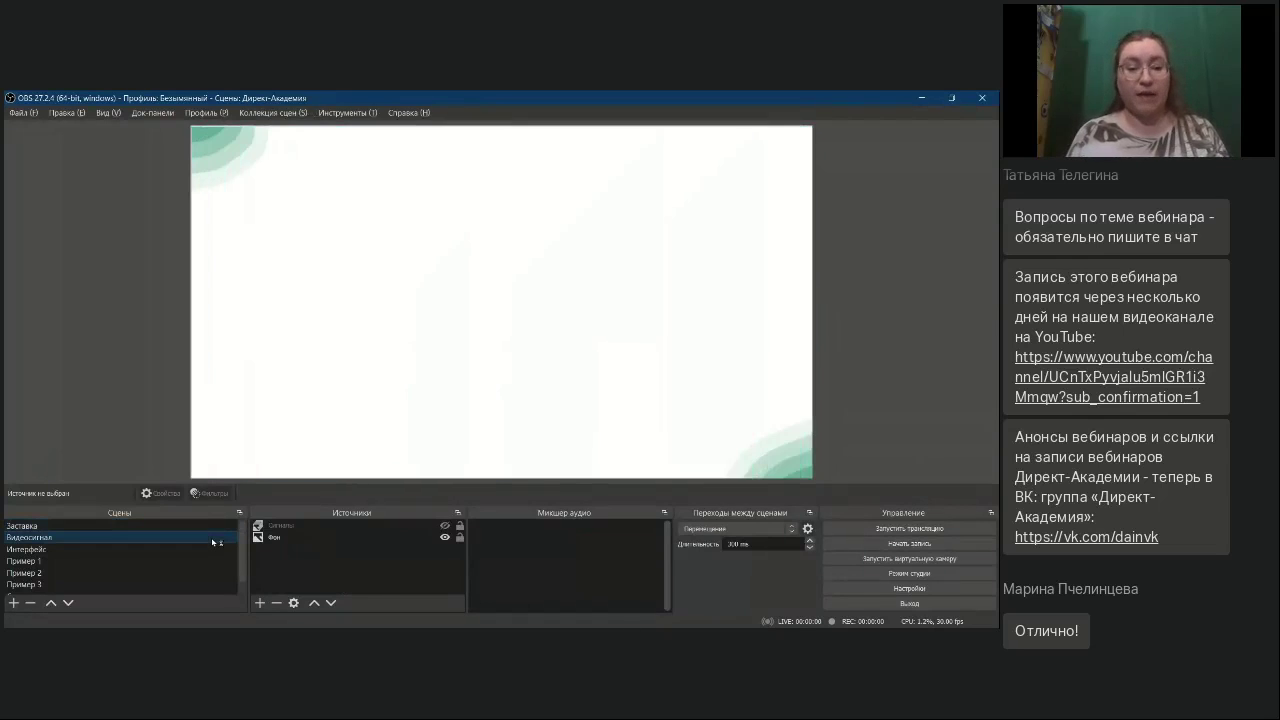
{"action": "left_click", "coordinate": [444, 528]}
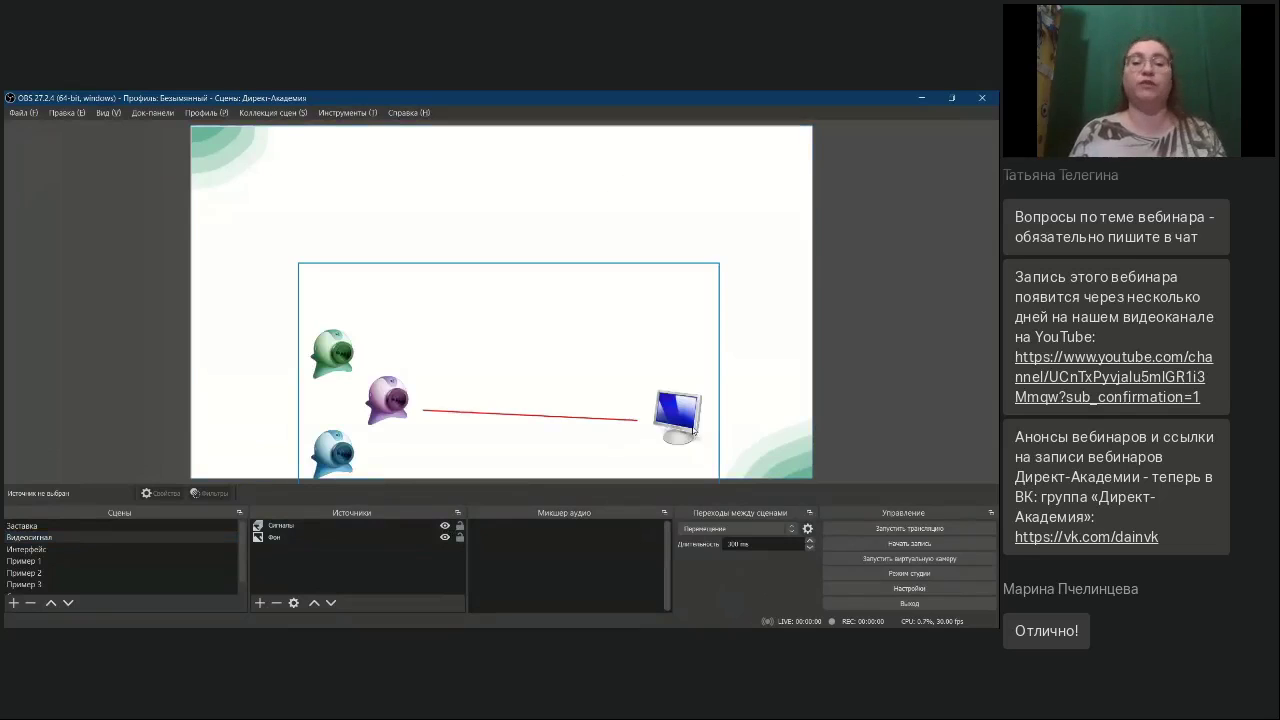
{"action": "left_click_drag", "start_coordinate": [696, 432], "coordinate": [689, 356]}
{"action": "left_click", "coordinate": [888, 370]}
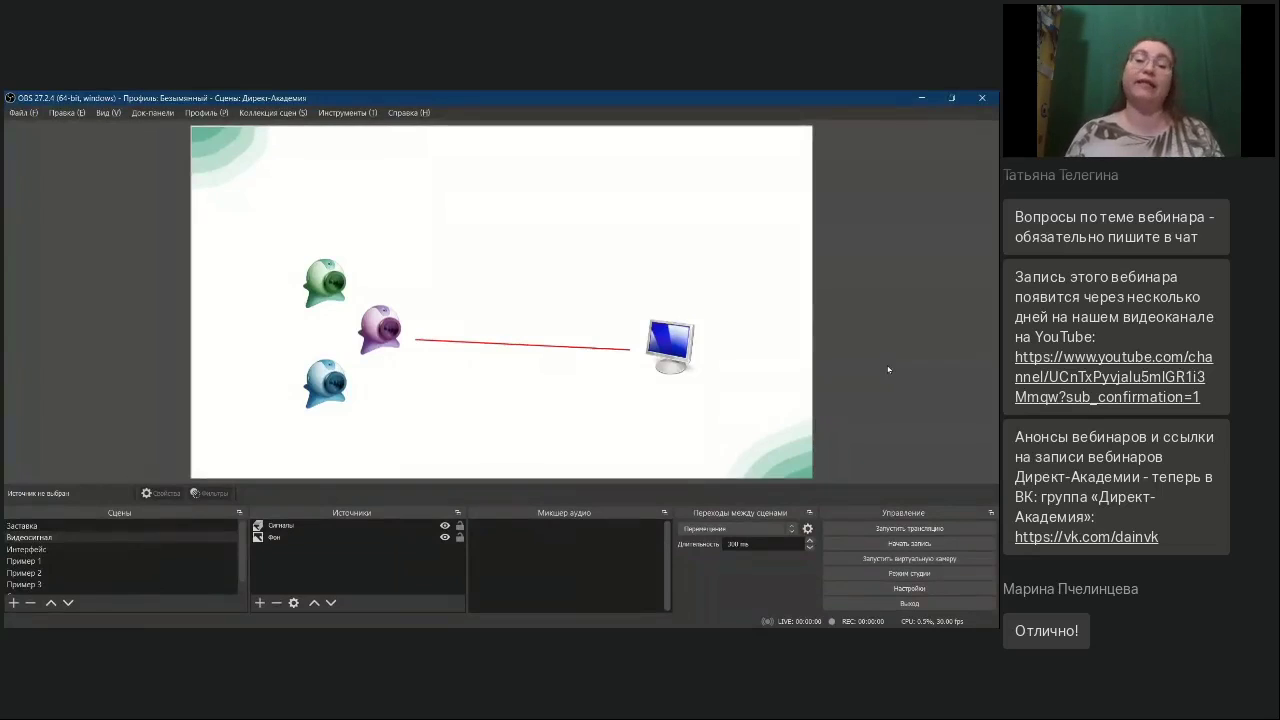
Step: Advance the Сигналы slideshow through the camera-to-monitor diagrams to the slide with the OBS logo between three cameras and one monitor
{"action": "left_click", "coordinate": [332, 532]}
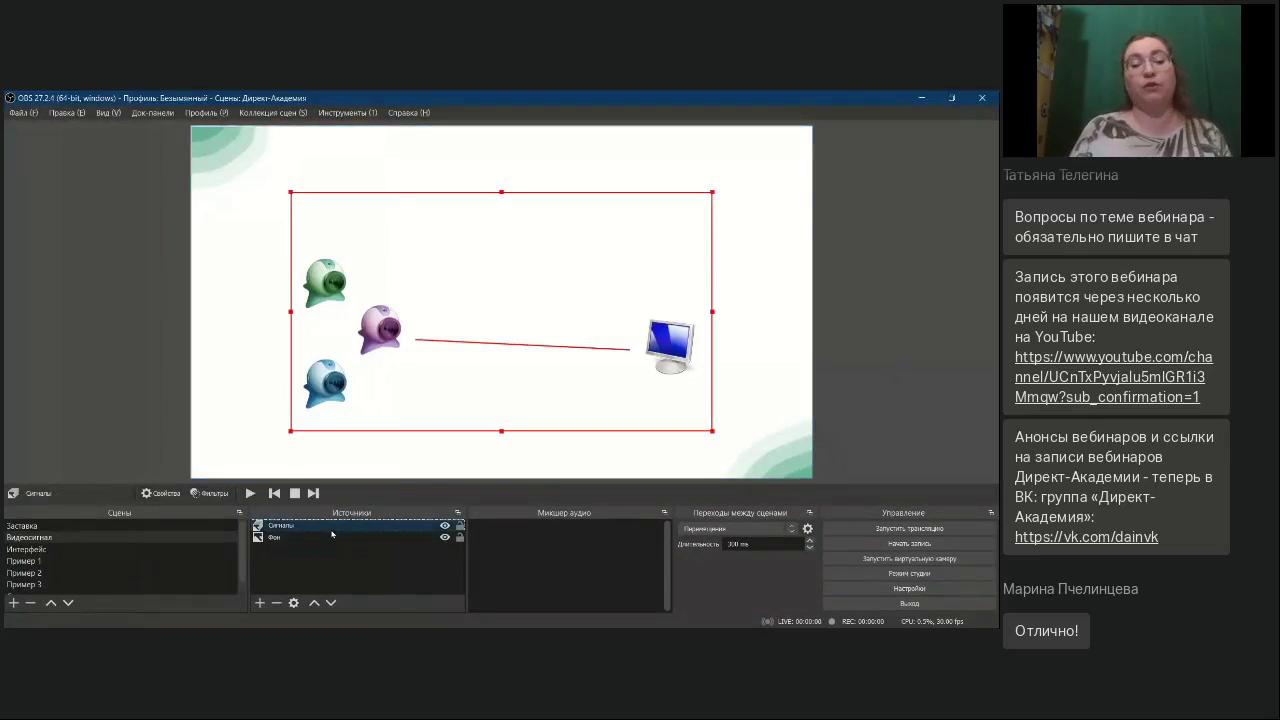
{"action": "left_click", "coordinate": [98, 334]}
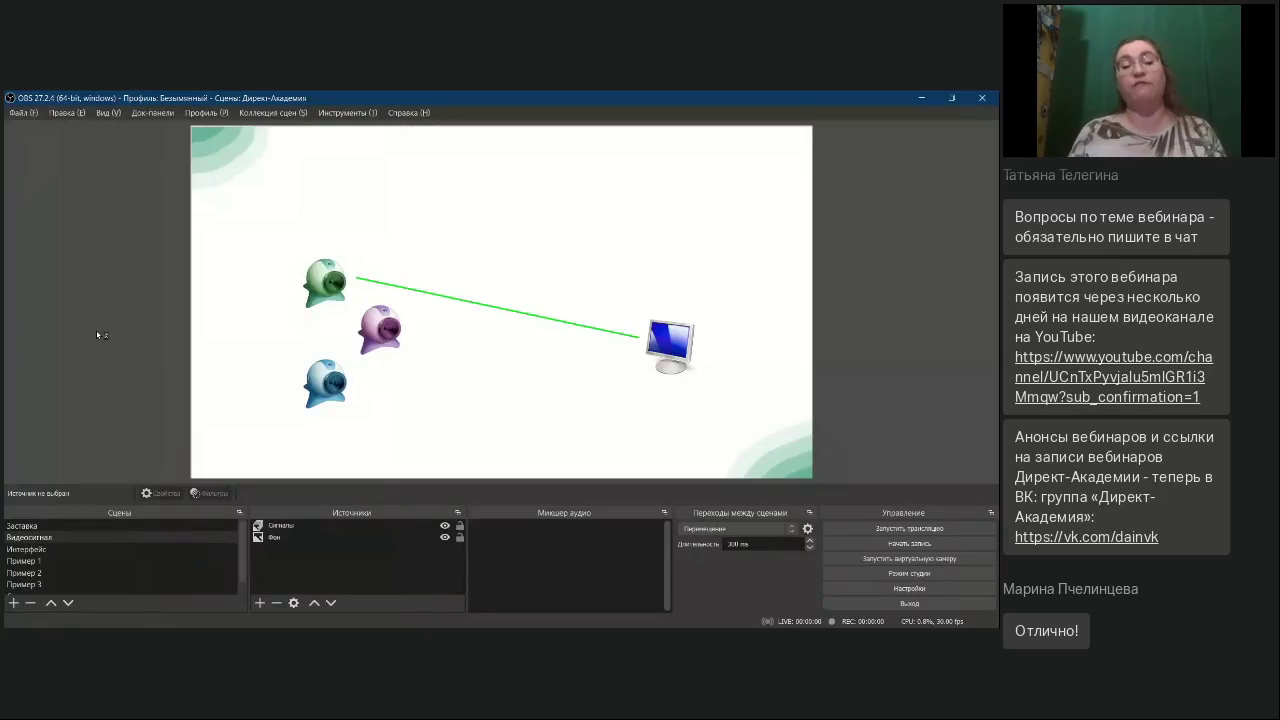
{"action": "left_click", "coordinate": [278, 525]}
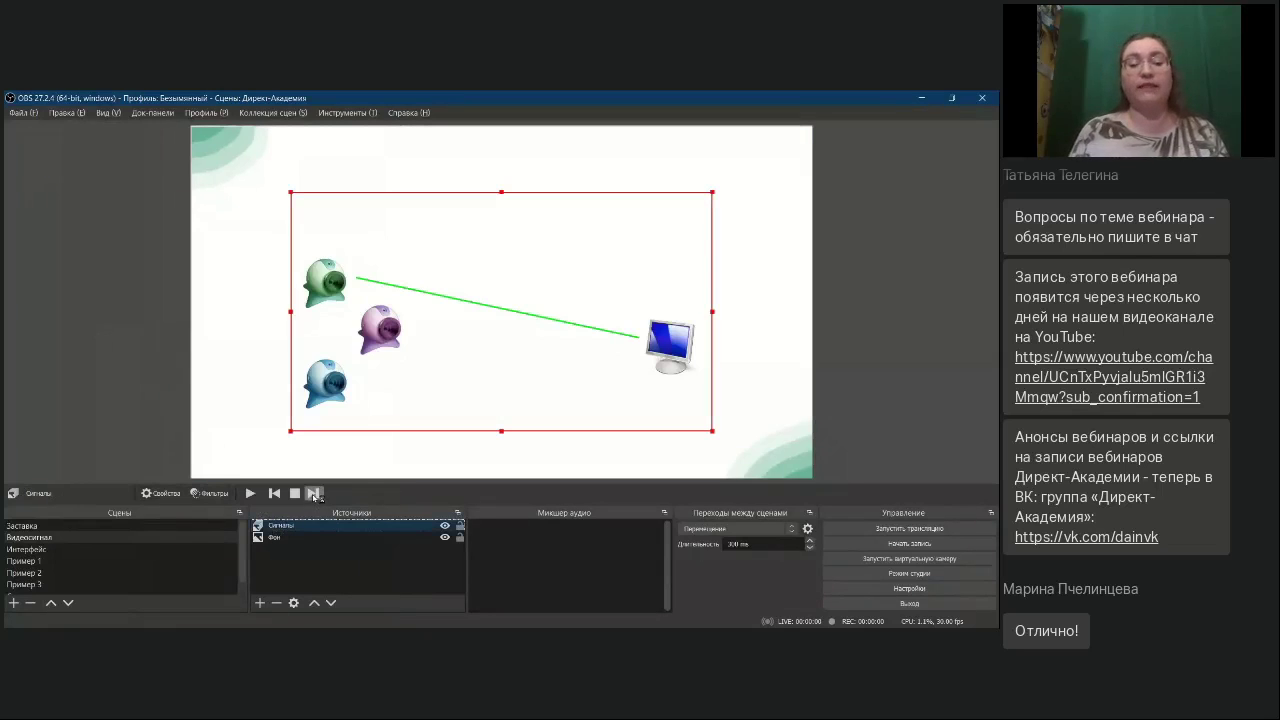
{"action": "left_click", "coordinate": [313, 493]}
{"action": "left_click", "coordinate": [130, 428]}
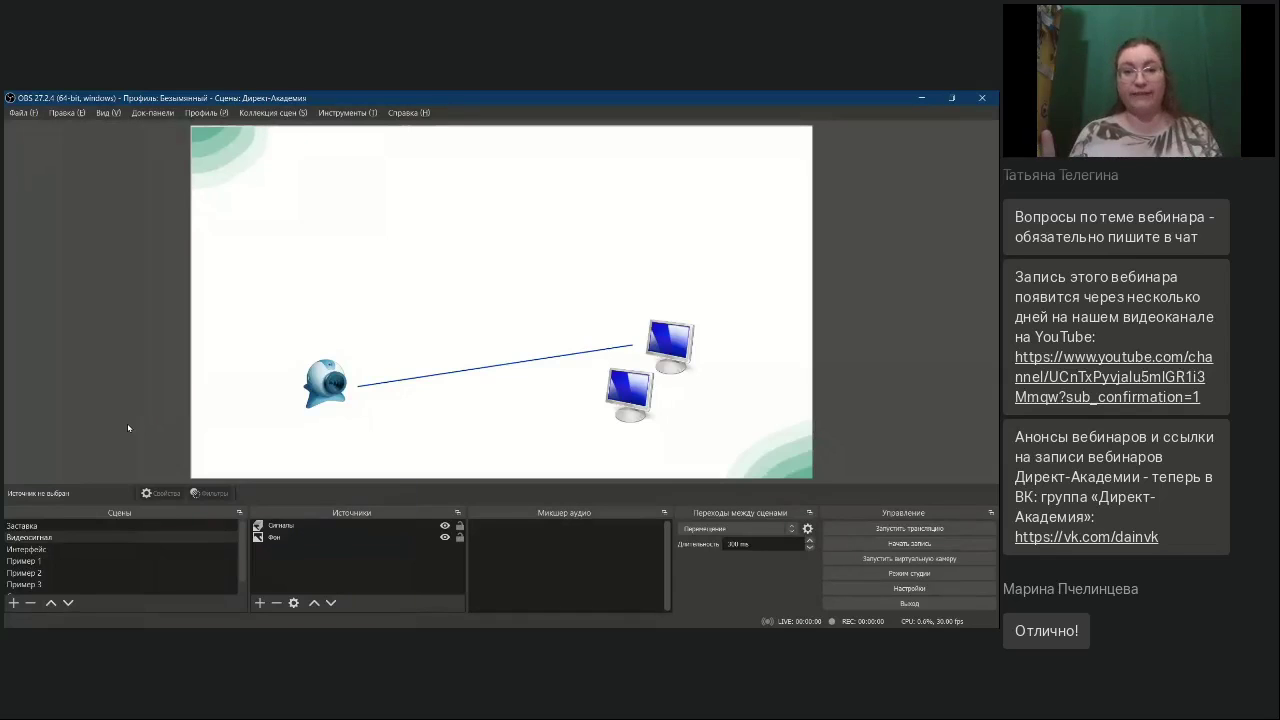
{"action": "left_click", "coordinate": [345, 526]}
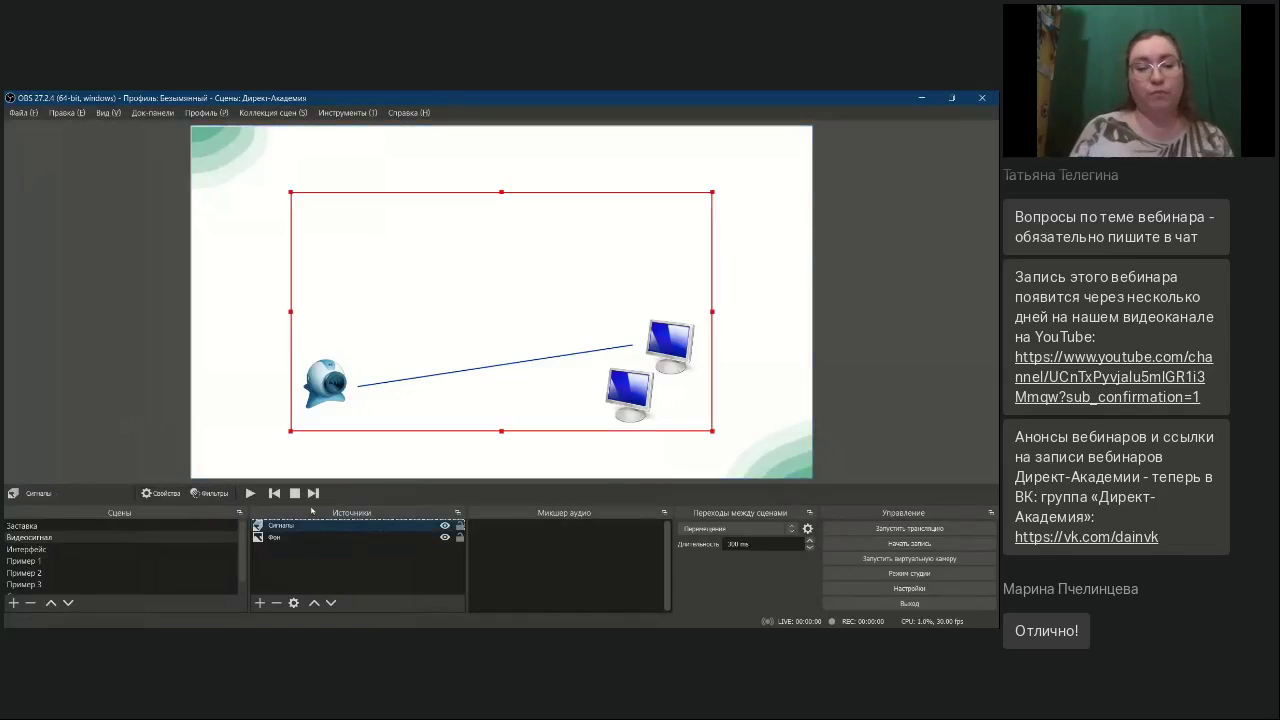
{"action": "left_click", "coordinate": [123, 403]}
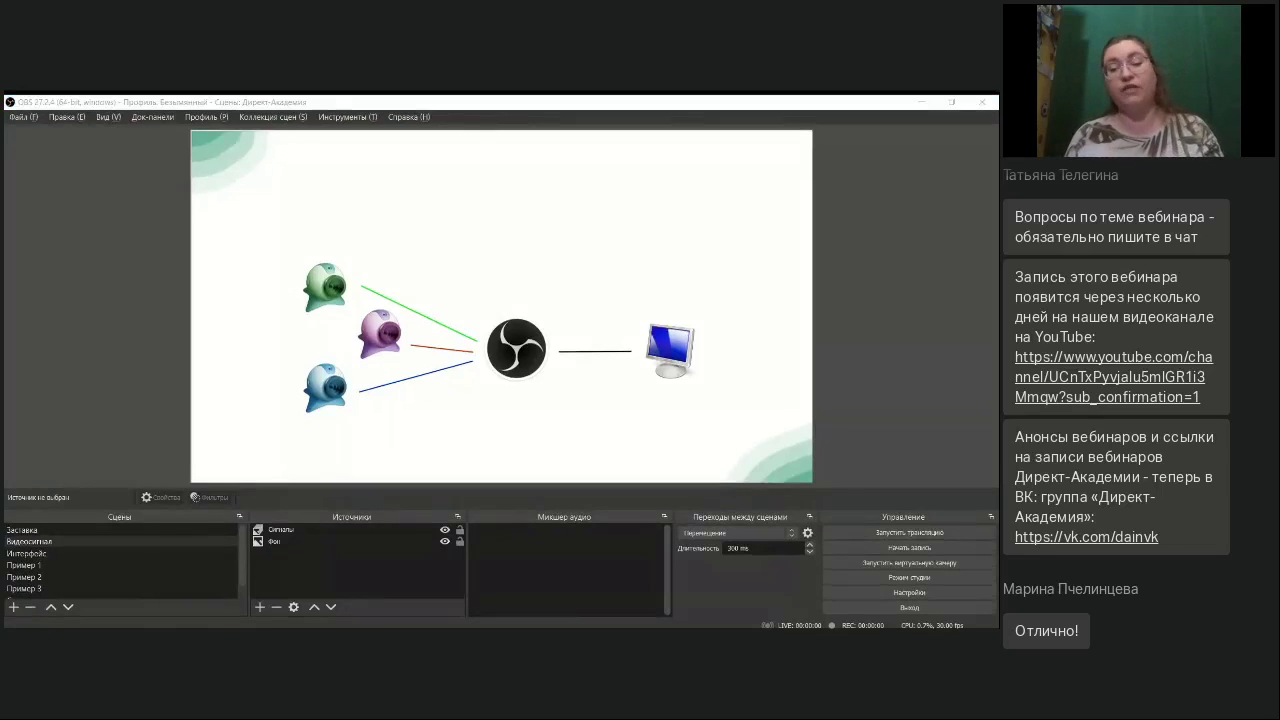
{"action": "left_click", "coordinate": [123, 403]}
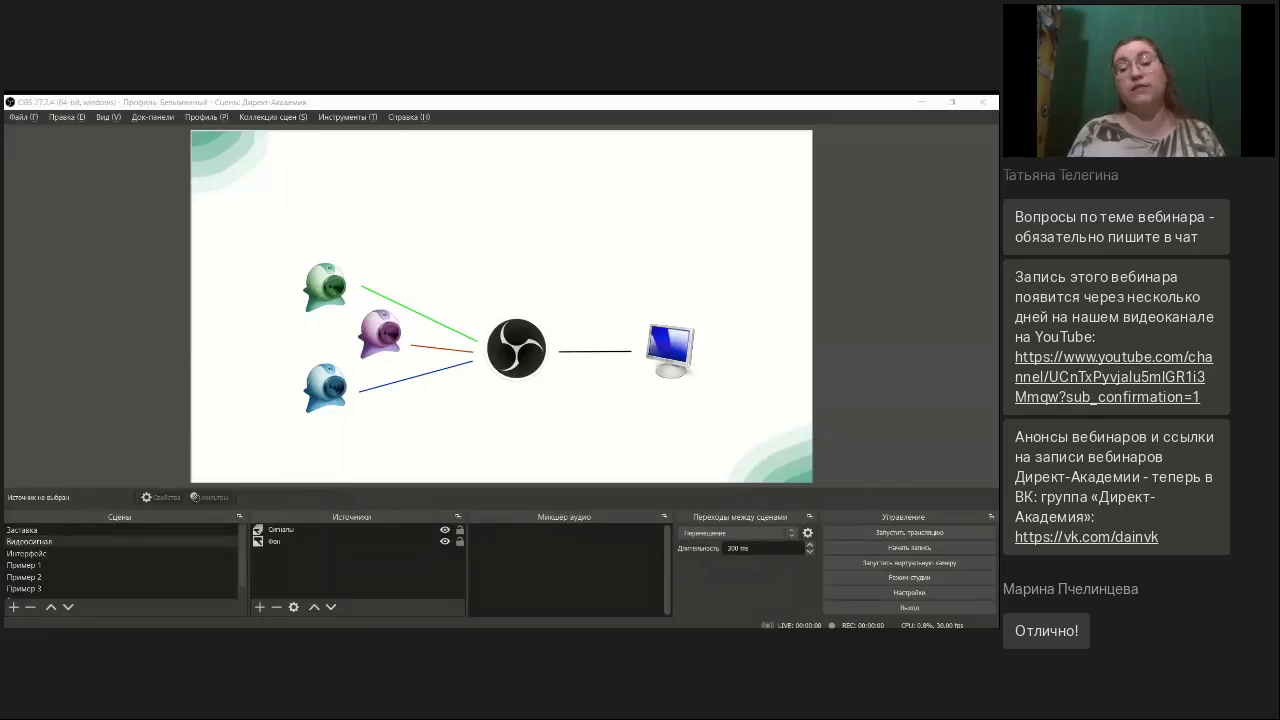
{"action": "left_click", "coordinate": [125, 403]}
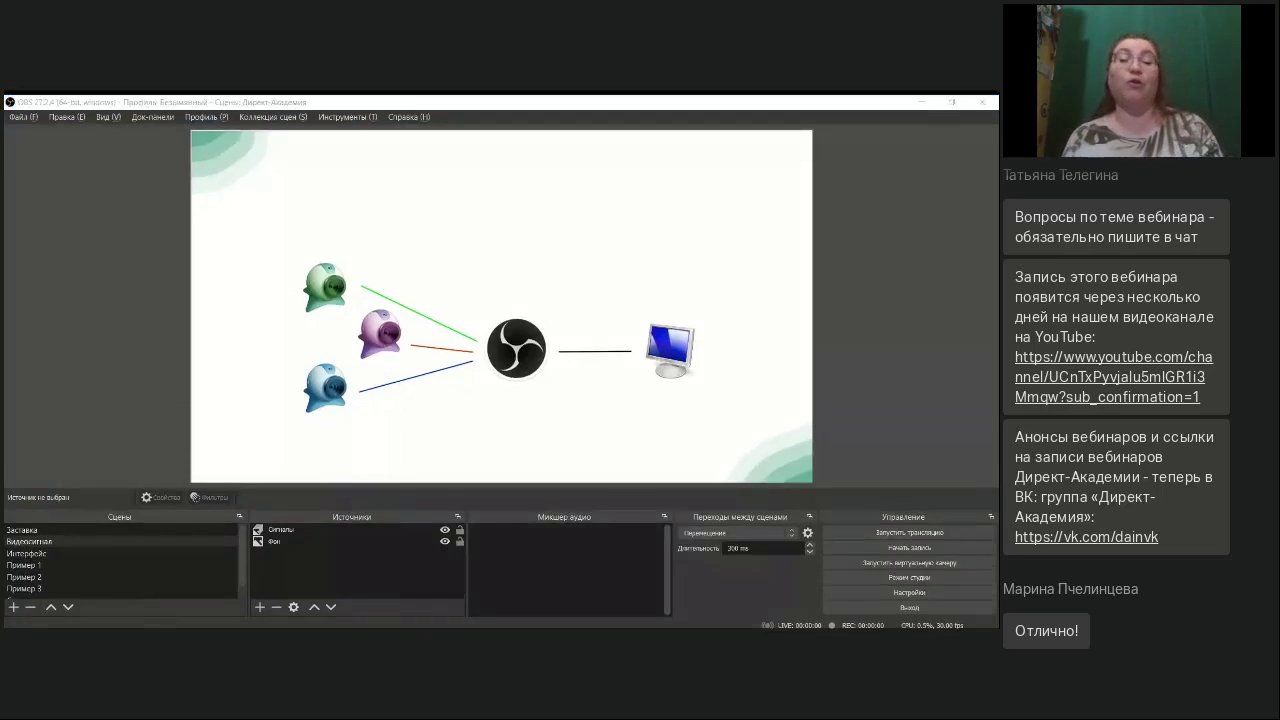
{"action": "left_click", "coordinate": [122, 446]}
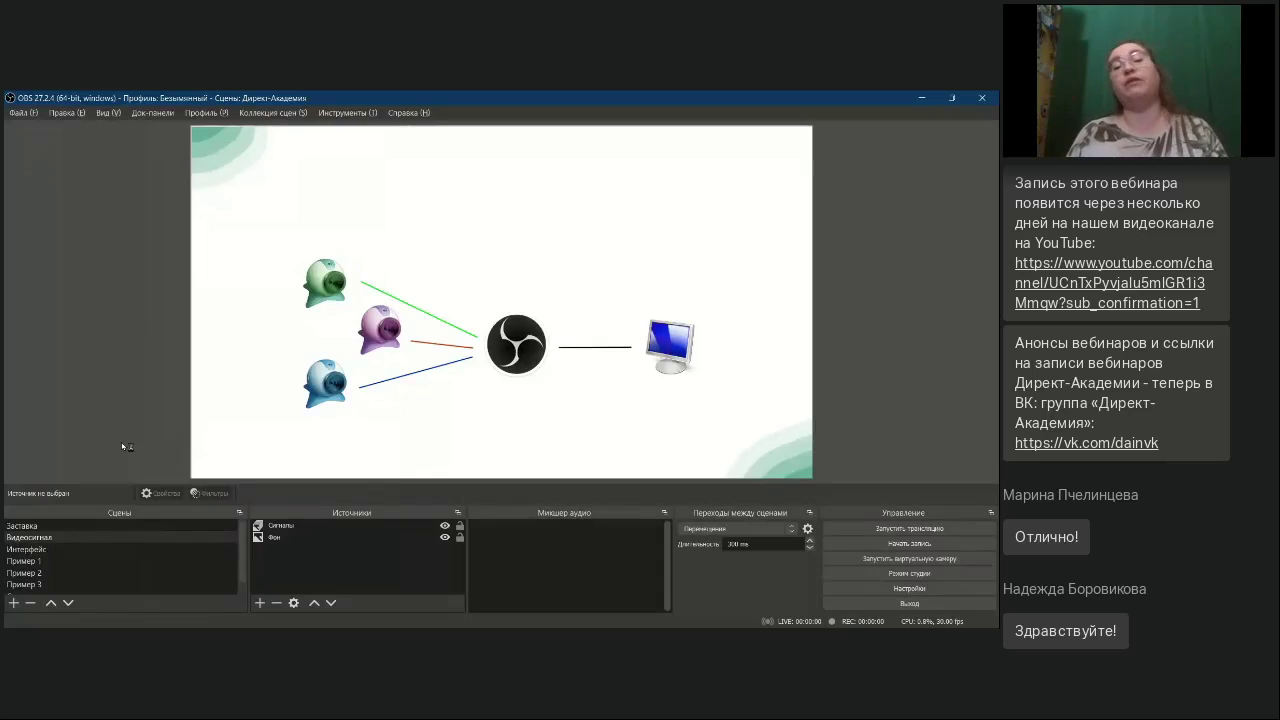
Step: Switch to the Интерфейс scene, hide the Настройки source and show the Стрелка arrow
{"action": "left_click", "coordinate": [108, 548]}
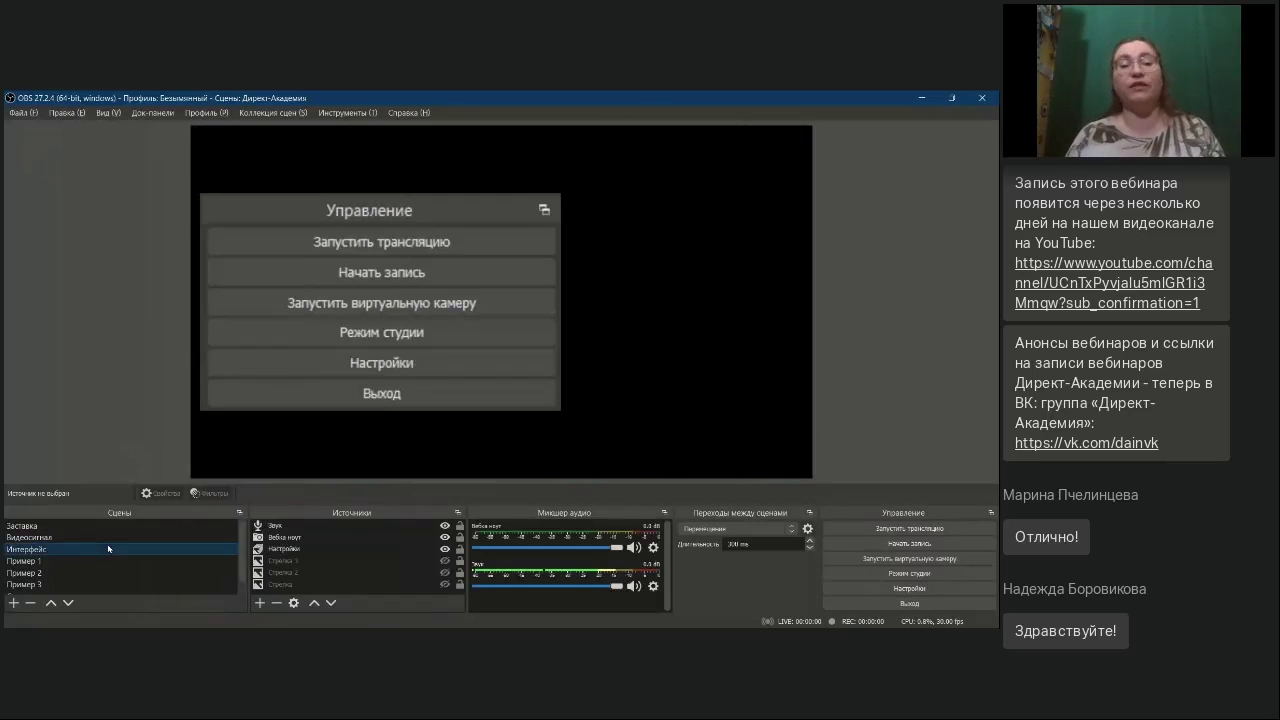
{"action": "left_click", "coordinate": [445, 549]}
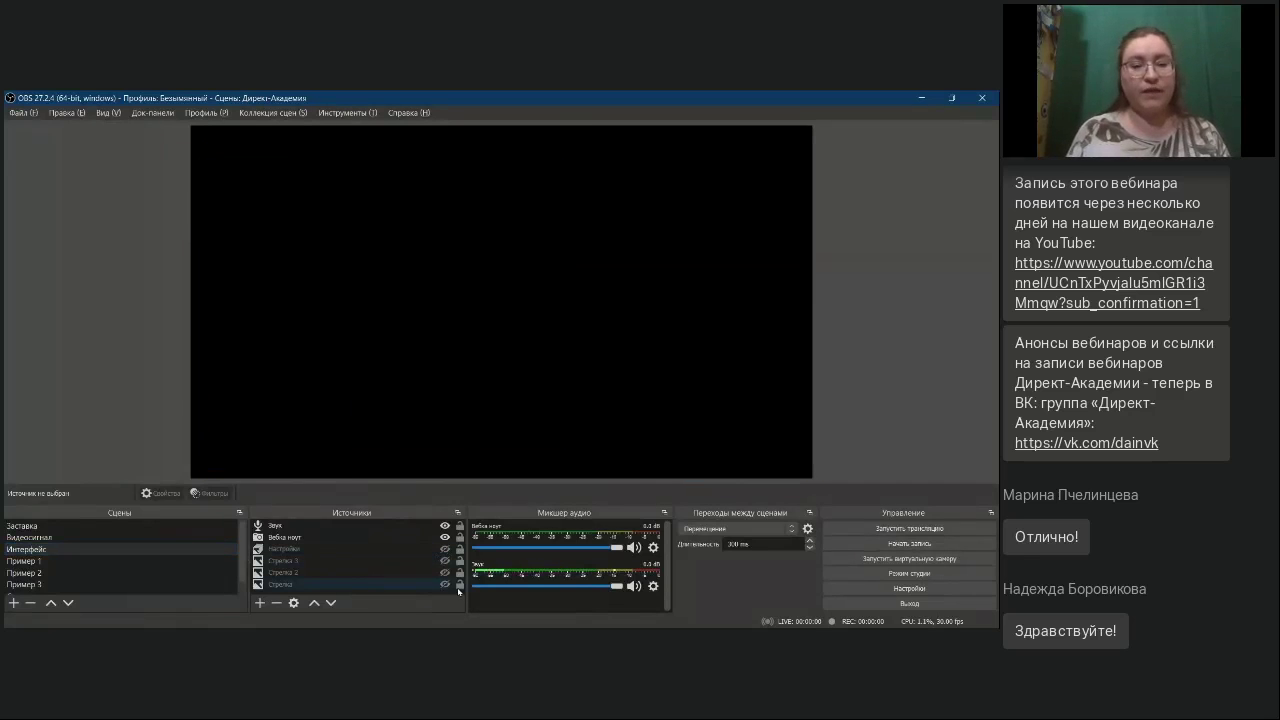
{"action": "left_click", "coordinate": [445, 585]}
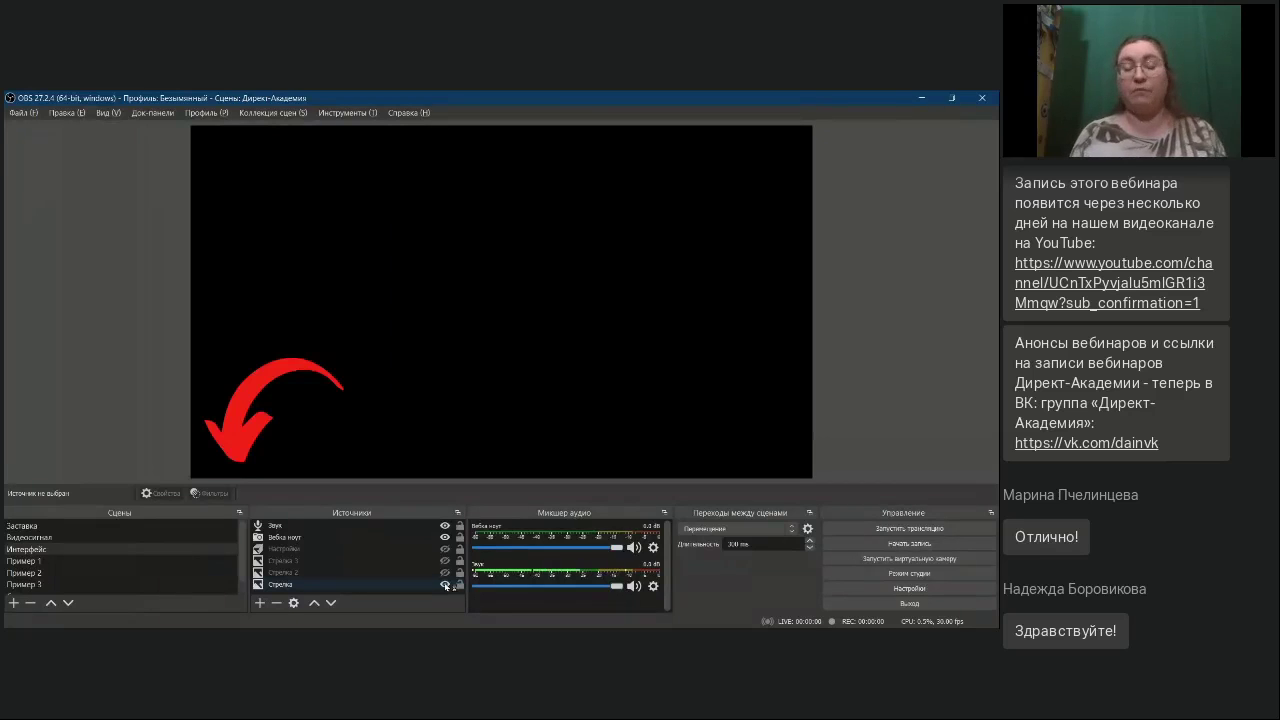
{"action": "left_click", "coordinate": [445, 588]}
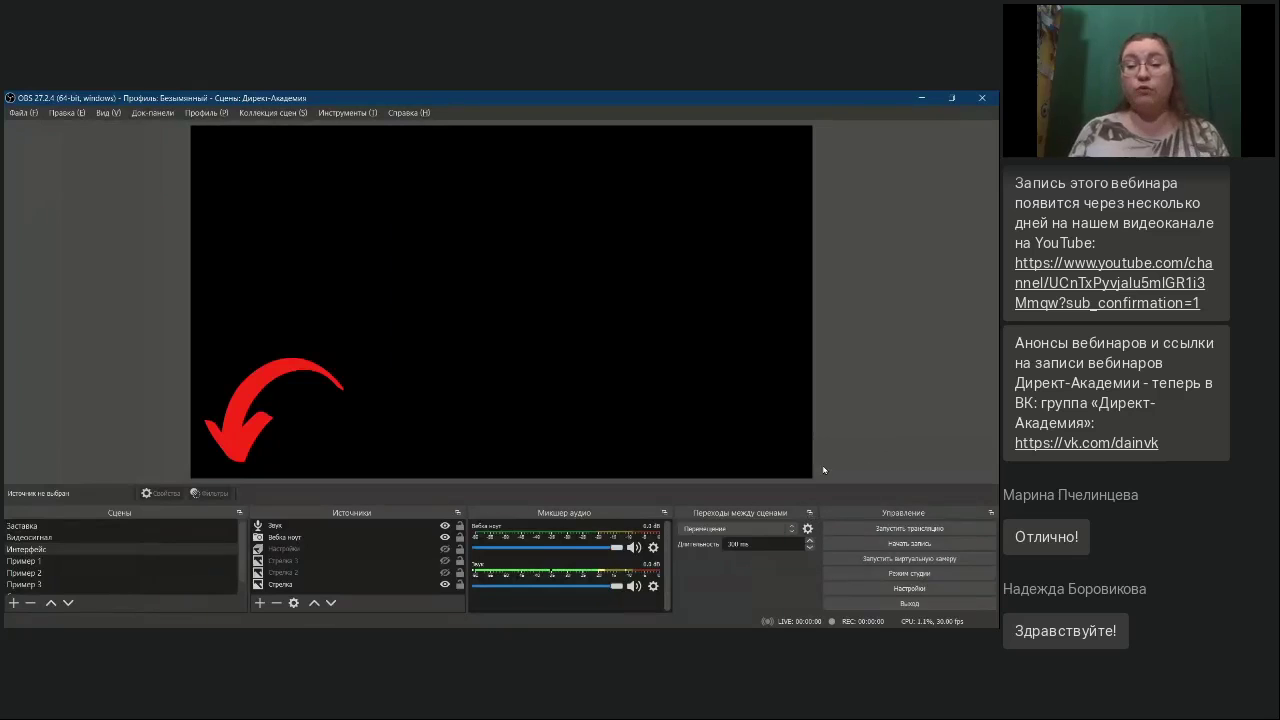
Step: Undock the scene transitions dock, attach it along the canvas's left side, and return it between the audio mixer and the controls
{"action": "left_click", "coordinate": [809, 512]}
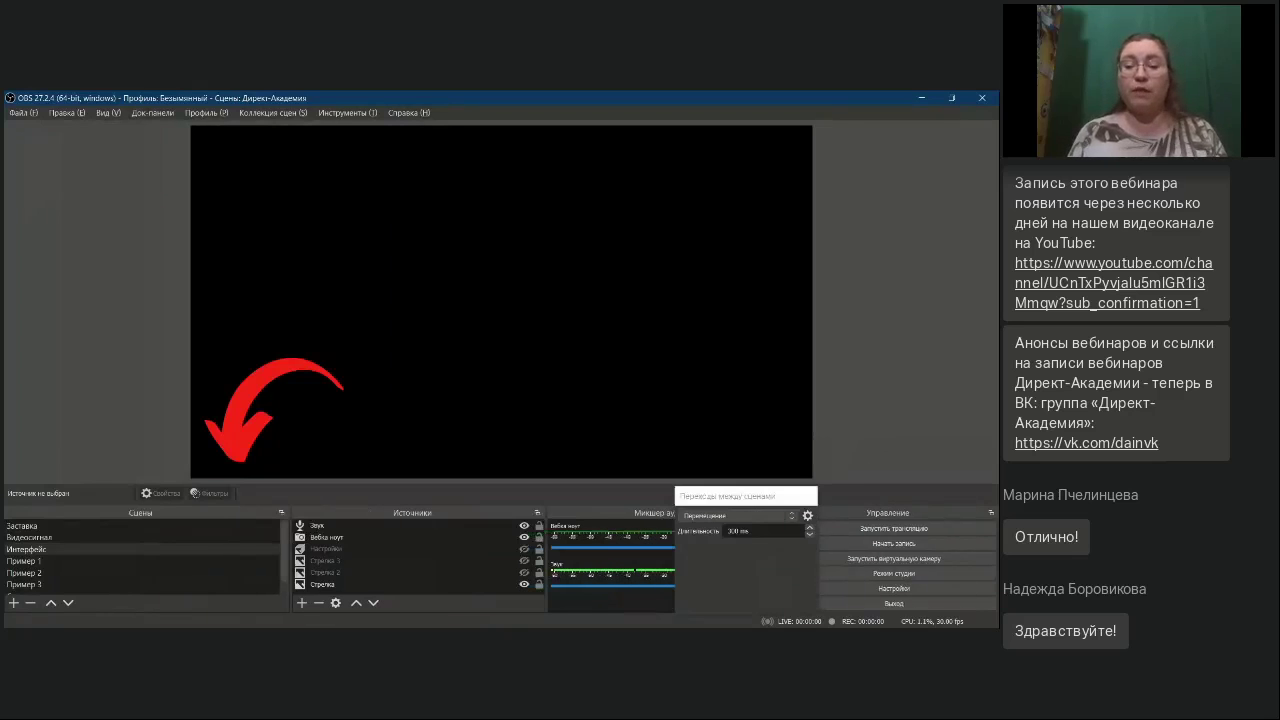
{"action": "left_click_drag", "start_coordinate": [777, 495], "coordinate": [19, 254]}
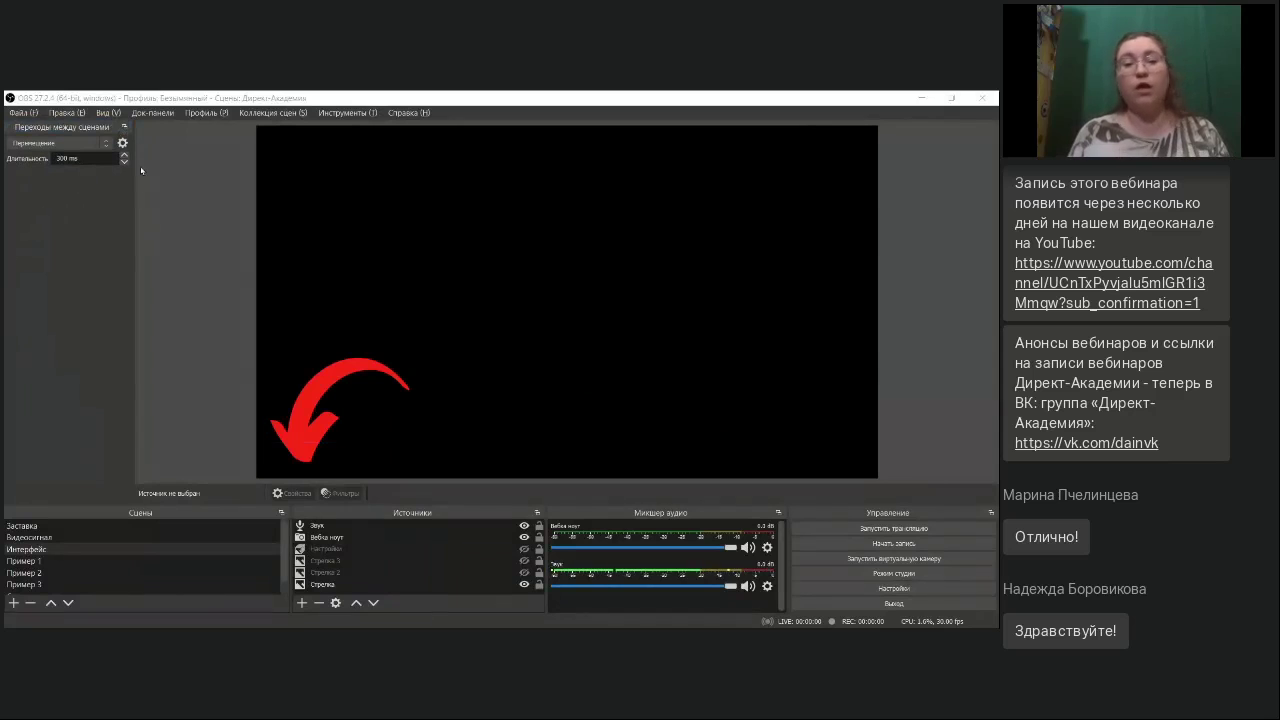
{"action": "left_click", "coordinate": [124, 133]}
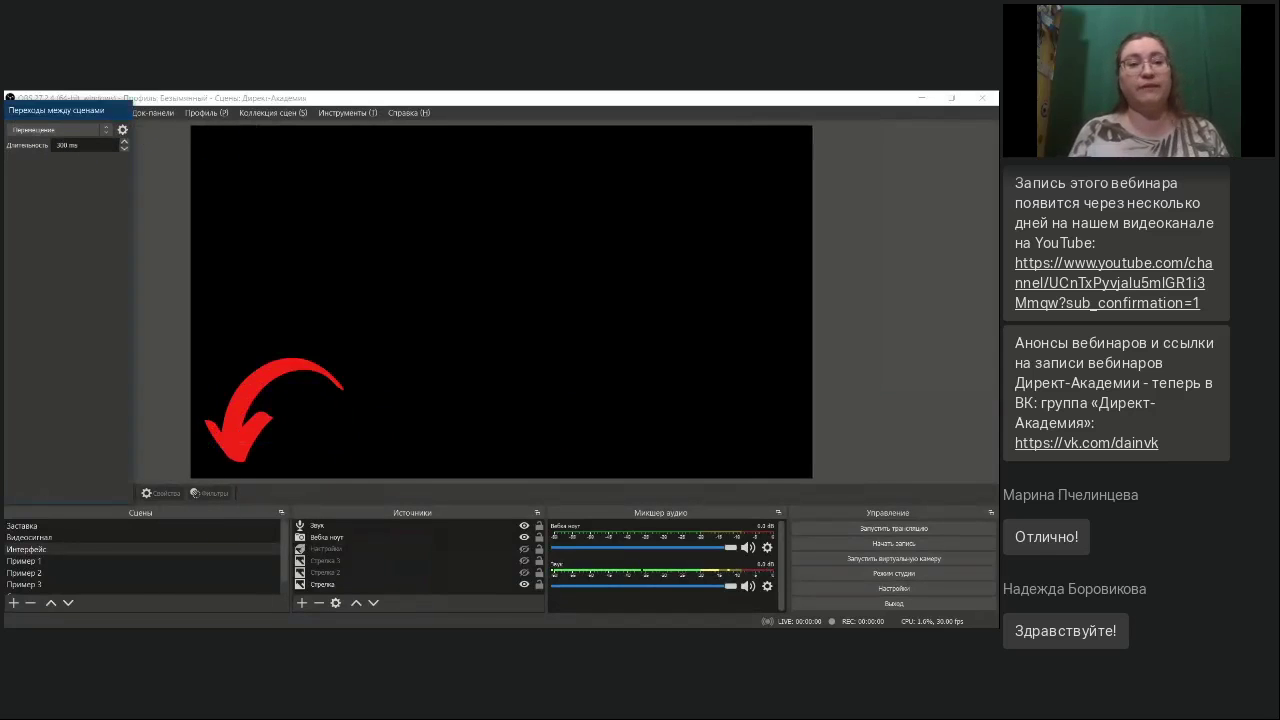
{"action": "left_click_drag", "start_coordinate": [70, 127], "coordinate": [768, 532]}
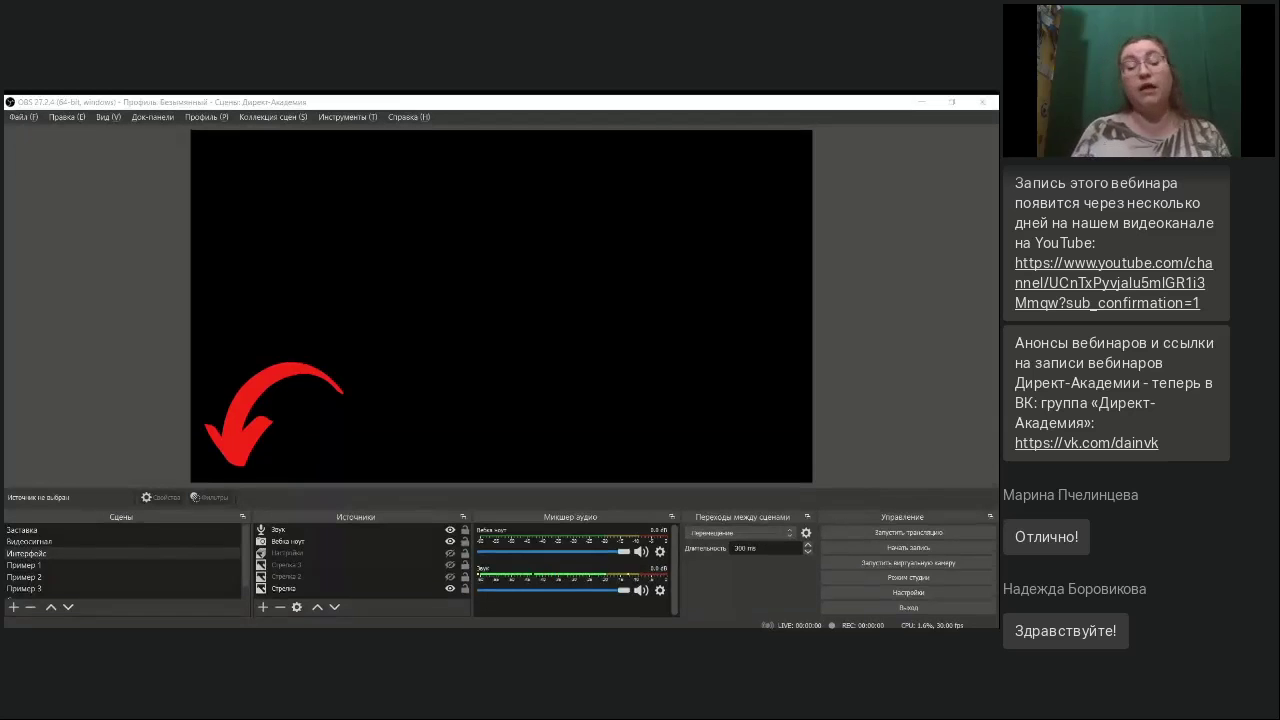
{"action": "left_click", "coordinate": [922, 404]}
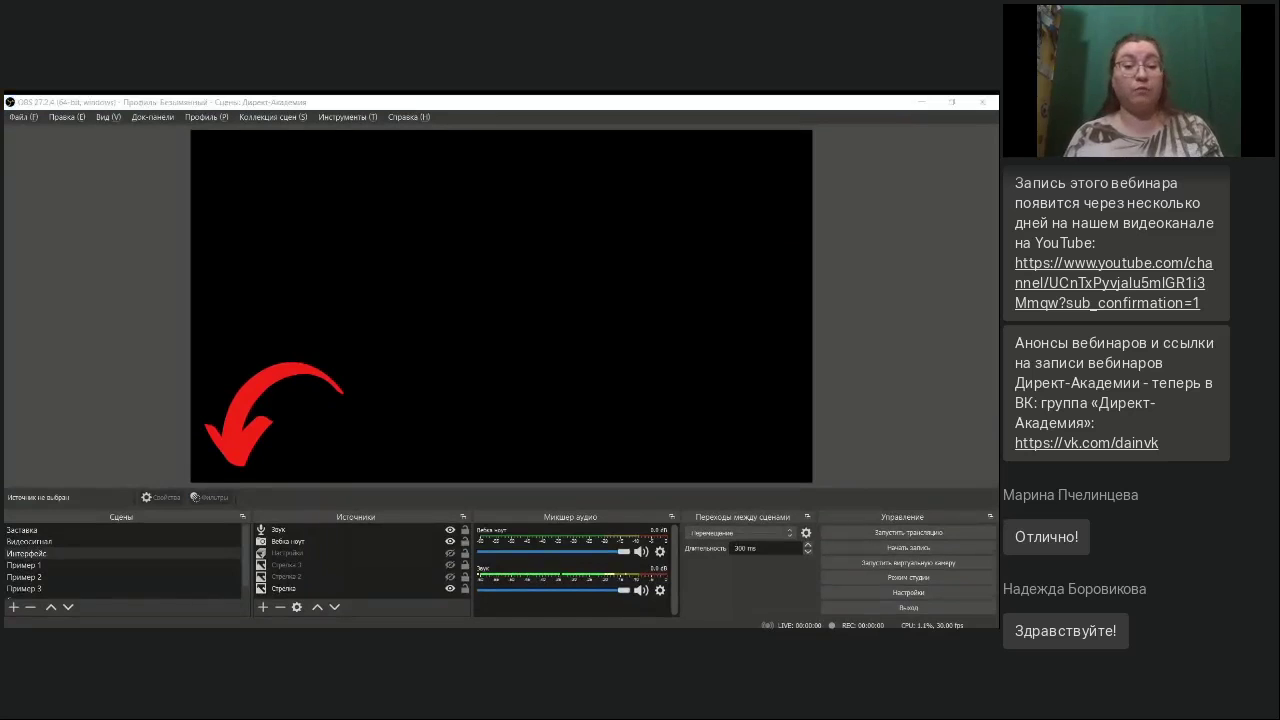
{"action": "left_click", "coordinate": [922, 404]}
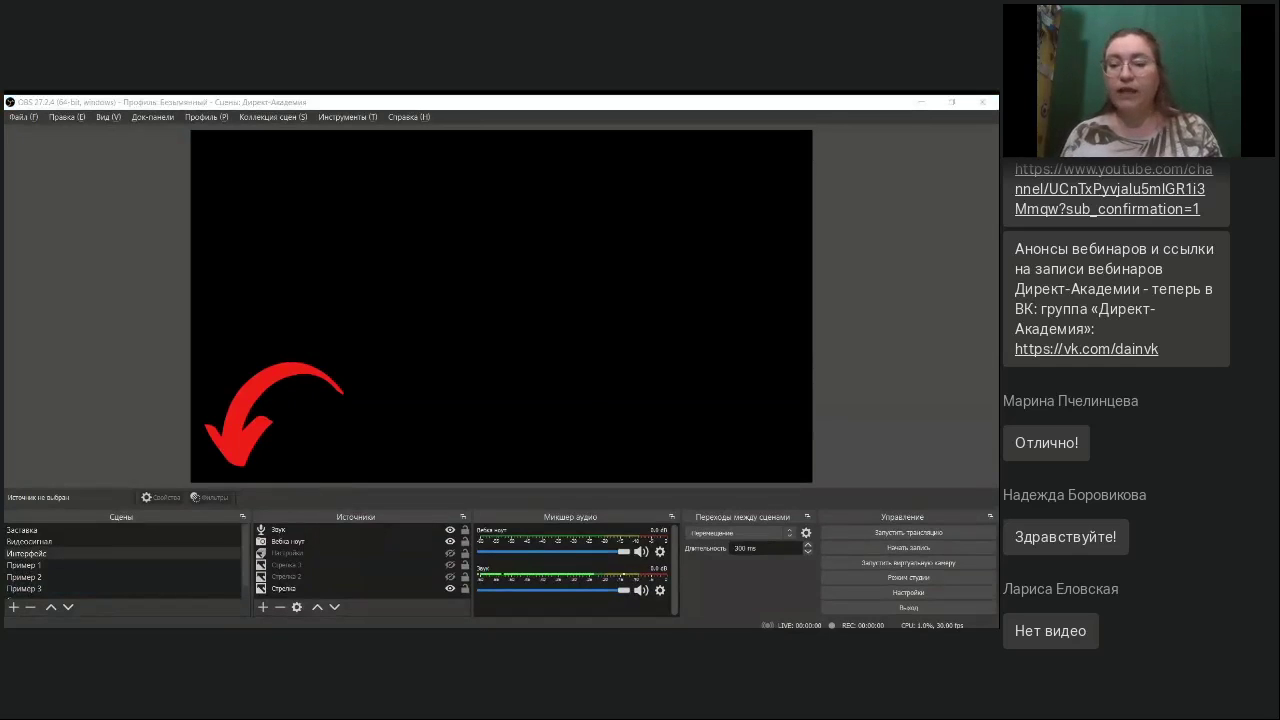
{"action": "left_click", "coordinate": [596, 415]}
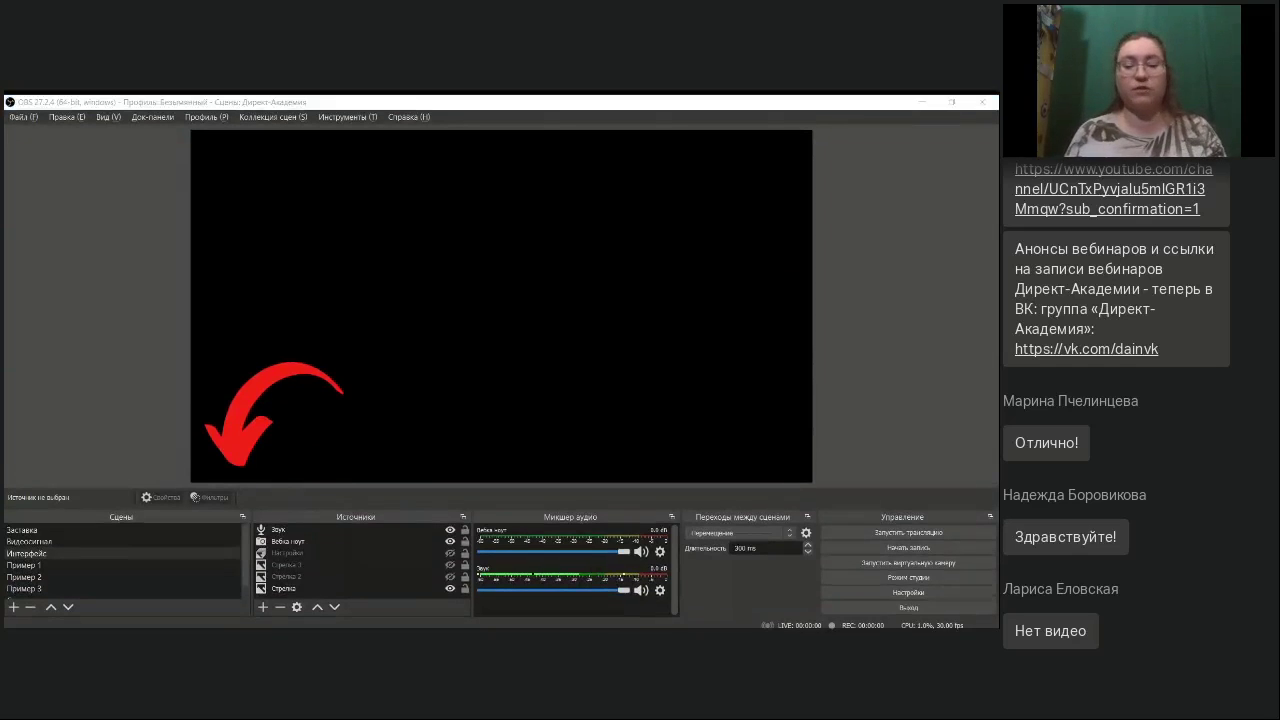
{"action": "left_click", "coordinate": [596, 415]}
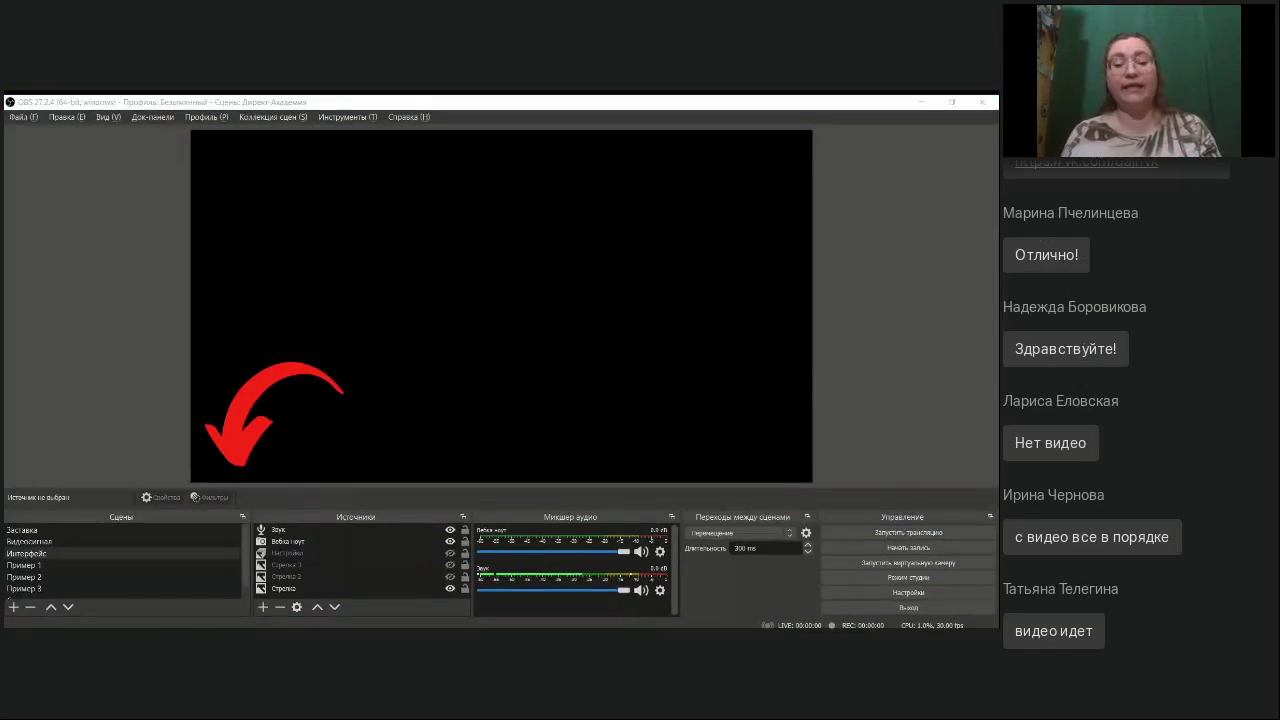
{"action": "left_click", "coordinate": [597, 414]}
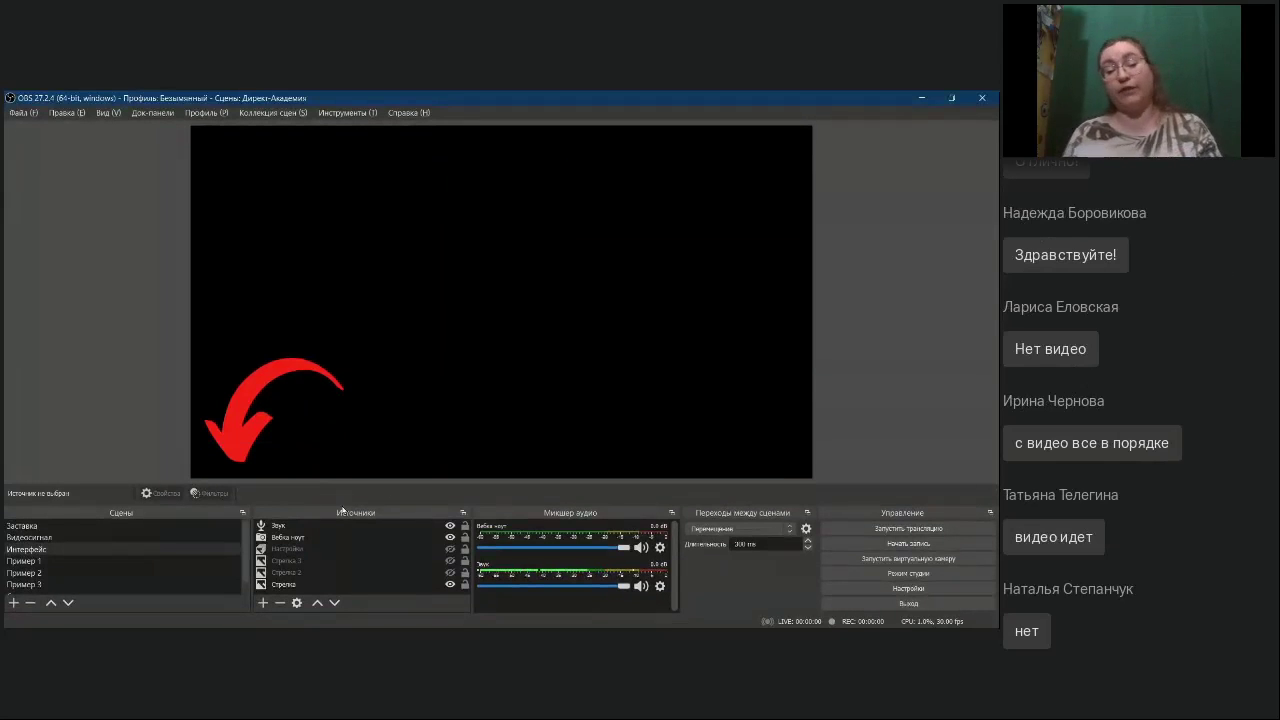
Step: Move the red Стрелка arrow along the canvas's lower edge to point at the sources area, and on to the audio mixer
{"action": "left_click_drag", "start_coordinate": [245, 458], "coordinate": [378, 460]}
{"action": "left_click", "coordinate": [123, 419]}
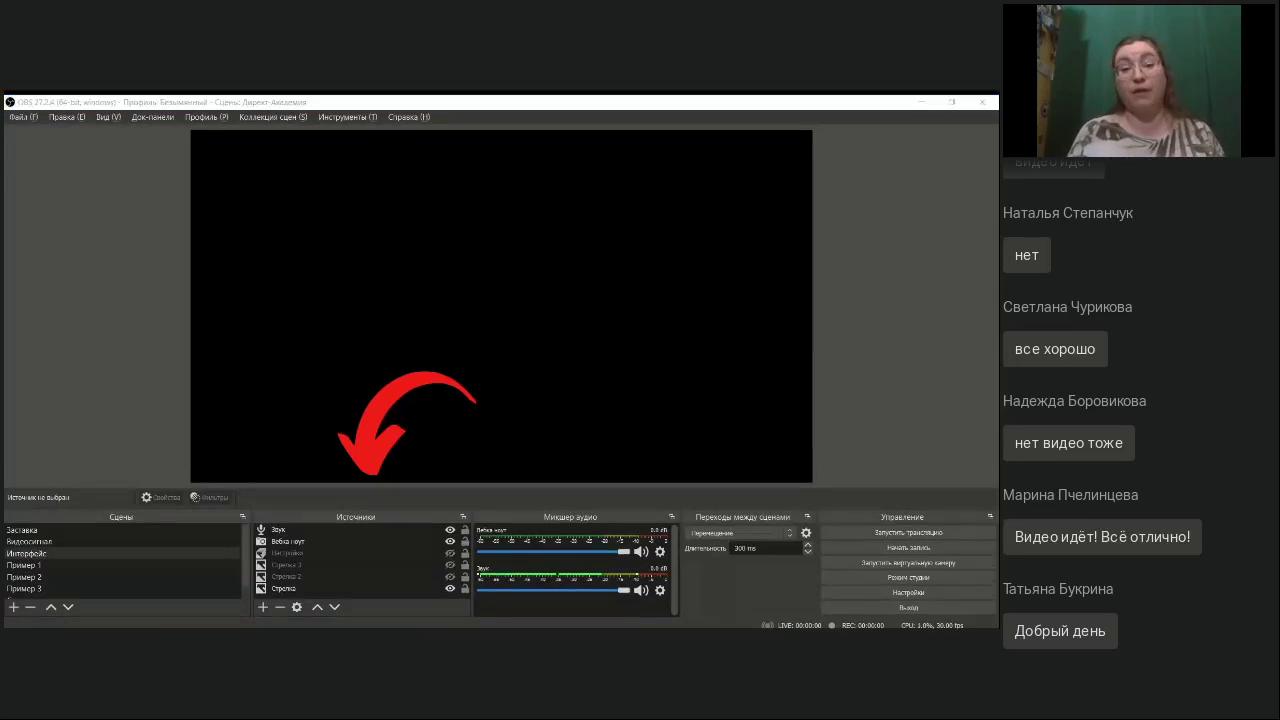
{"action": "left_click", "coordinate": [898, 496]}
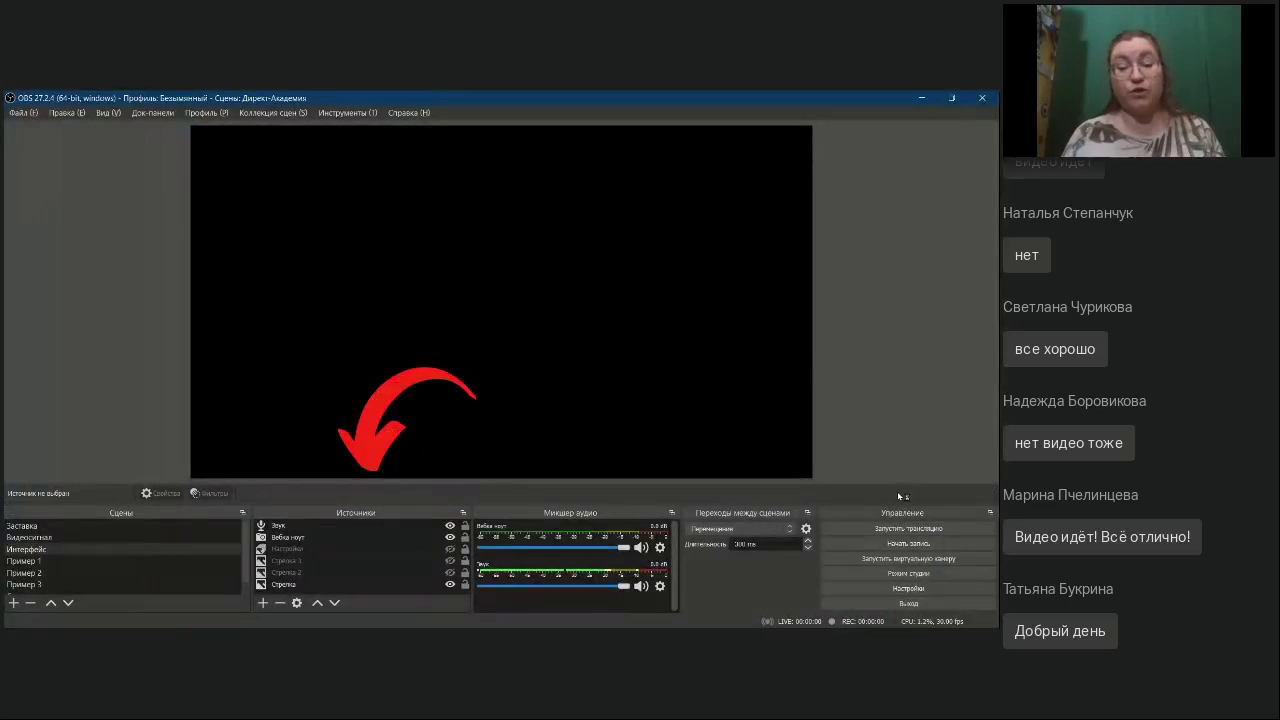
{"action": "left_click_drag", "start_coordinate": [385, 460], "coordinate": [585, 457]}
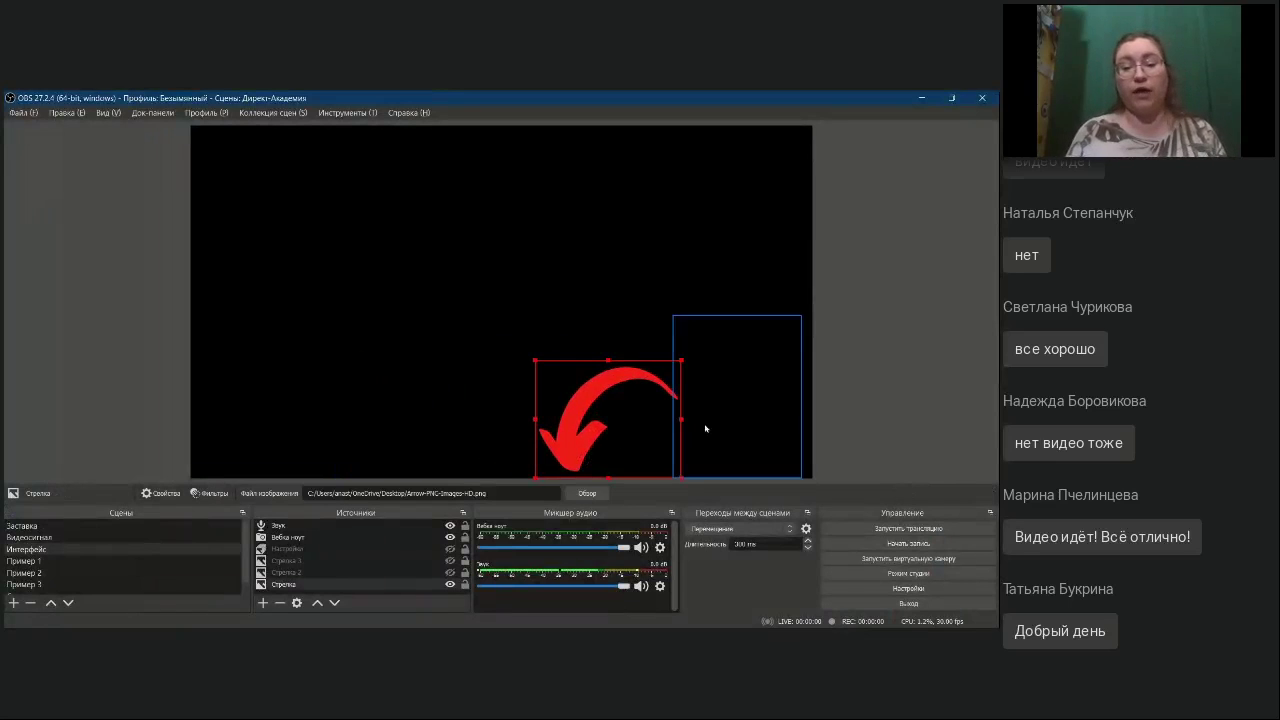
{"action": "left_click", "coordinate": [858, 424]}
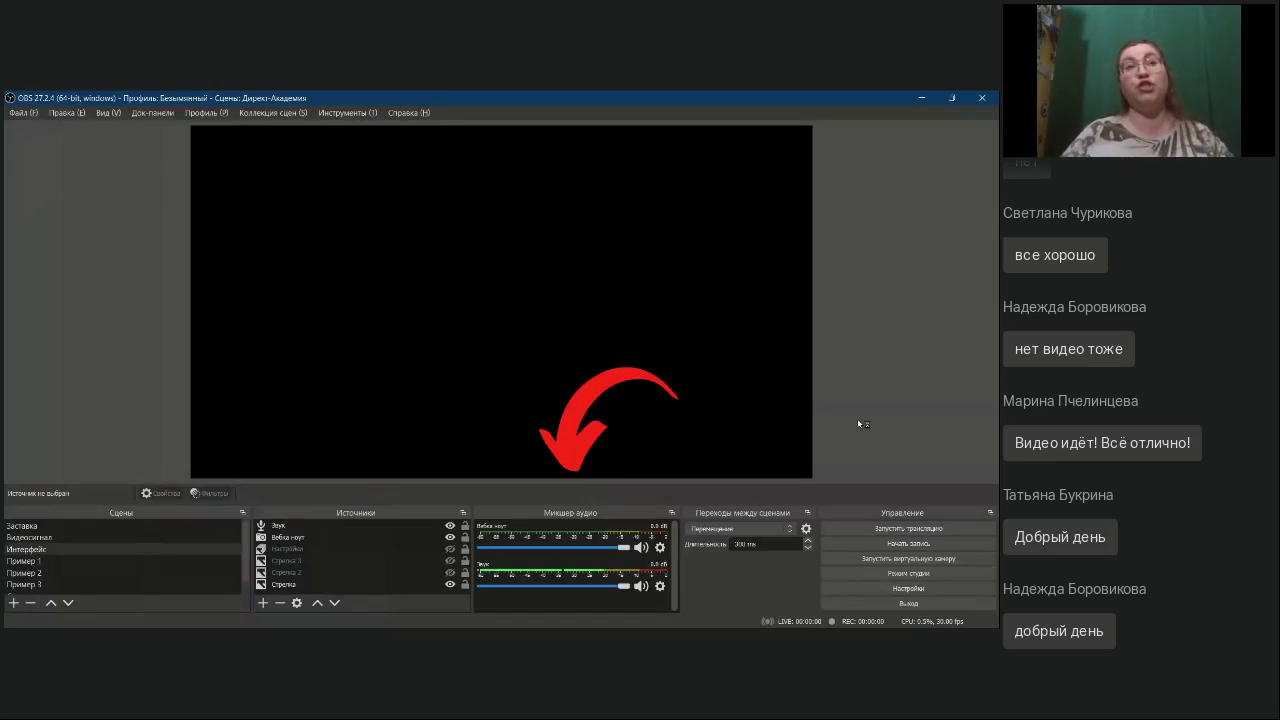
Step: Lower the Звук source's volume to -2.5 dB in the audio mixer and restore it to 0.0 dB
{"action": "left_click_drag", "start_coordinate": [624, 587], "coordinate": [607, 593]}
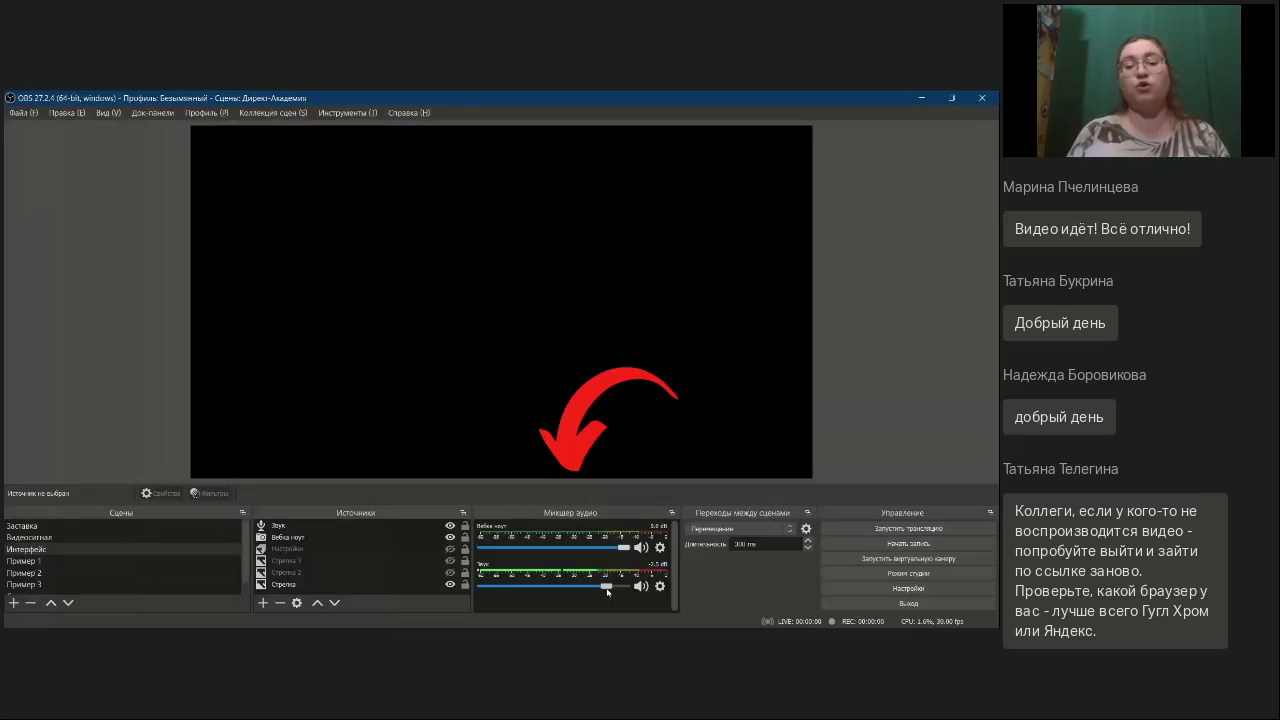
{"action": "left_click_drag", "start_coordinate": [607, 593], "coordinate": [635, 593]}
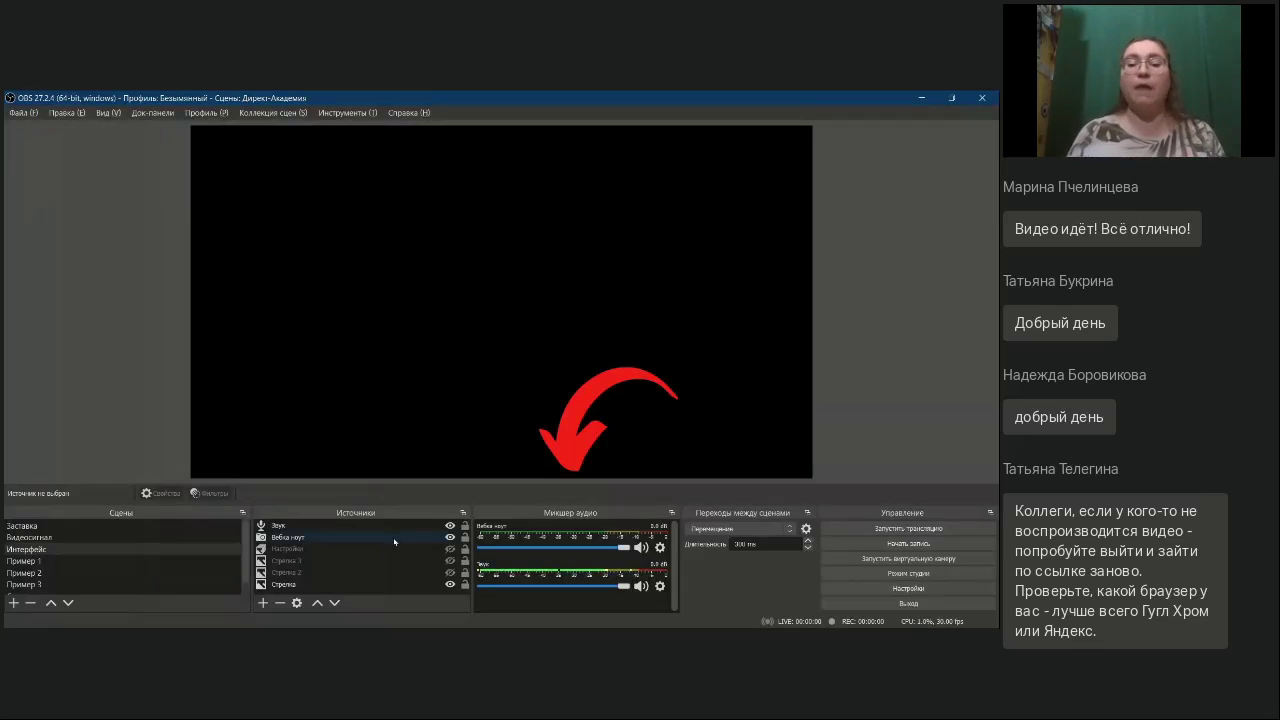
Step: Hide the Стрелка arrow and show the Стрелка 2 arrow in the Интерфейс scene
{"action": "left_click", "coordinate": [450, 584]}
{"action": "left_click", "coordinate": [451, 572]}
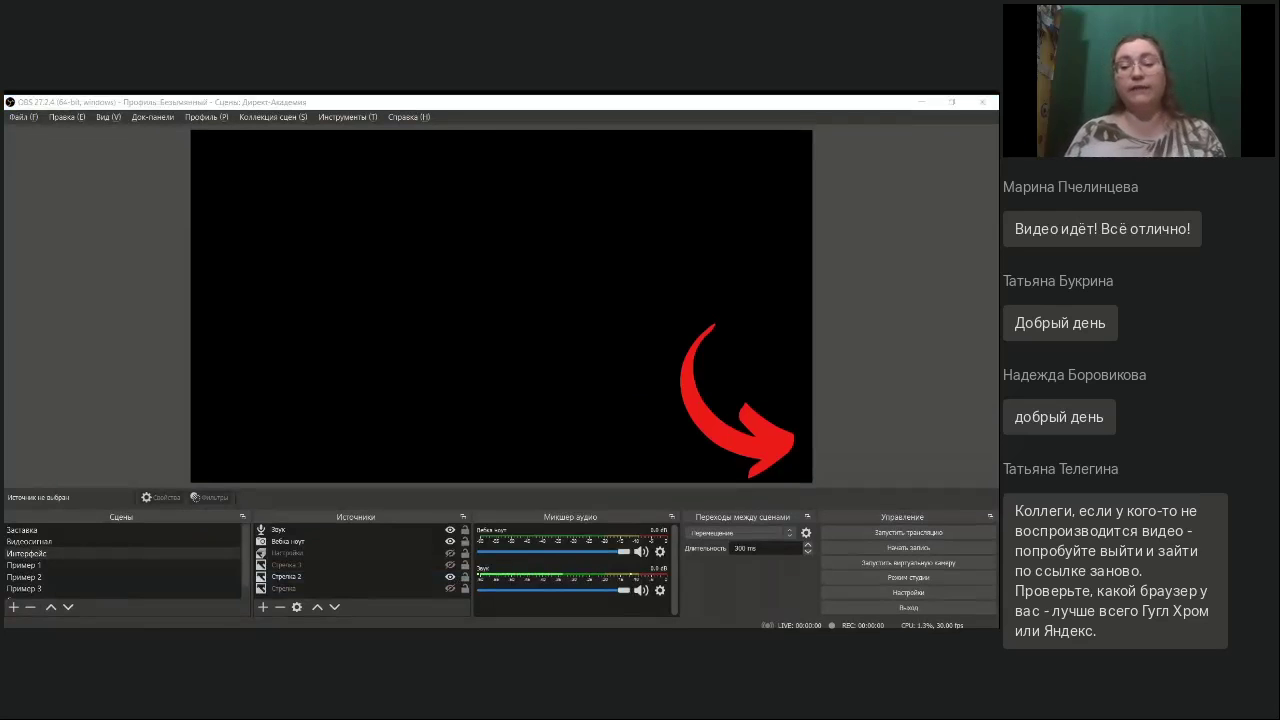
{"action": "left_click", "coordinate": [451, 576]}
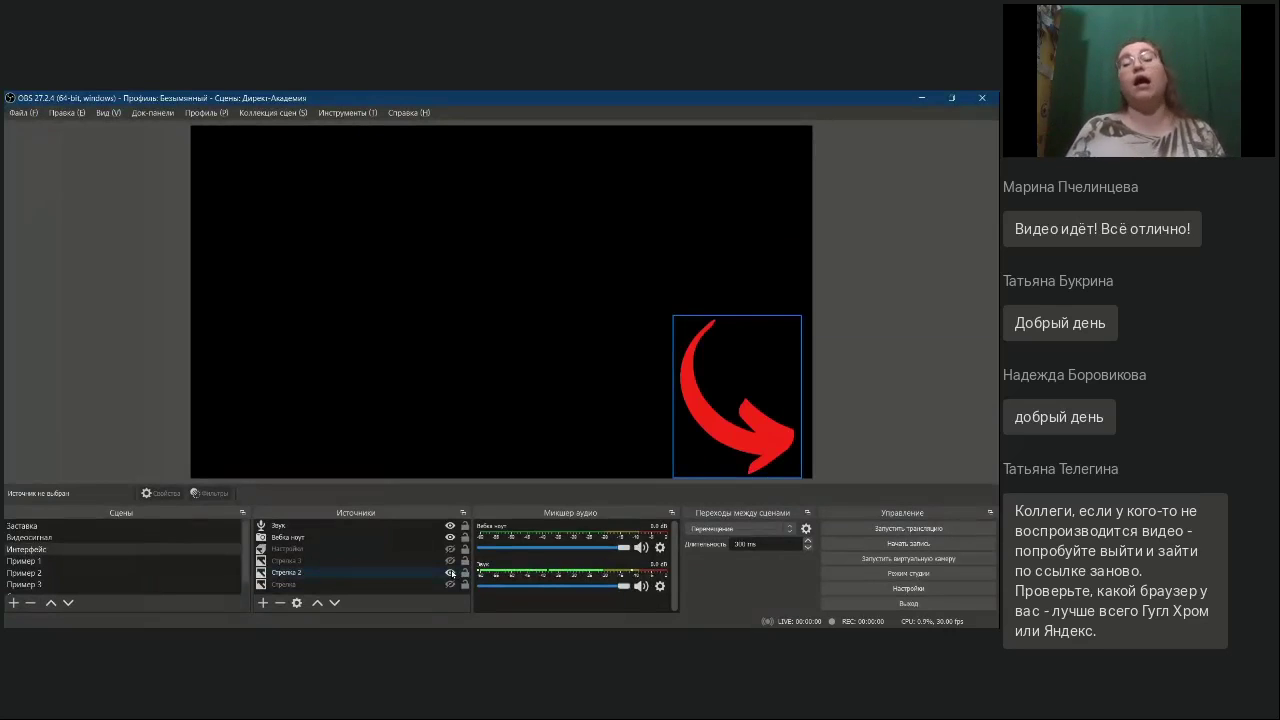
Step: Show the Настройки slideshow in the Интерфейс scene beside the Стрелка 2 arrow, leaving no source selected
{"action": "left_click", "coordinate": [437, 584]}
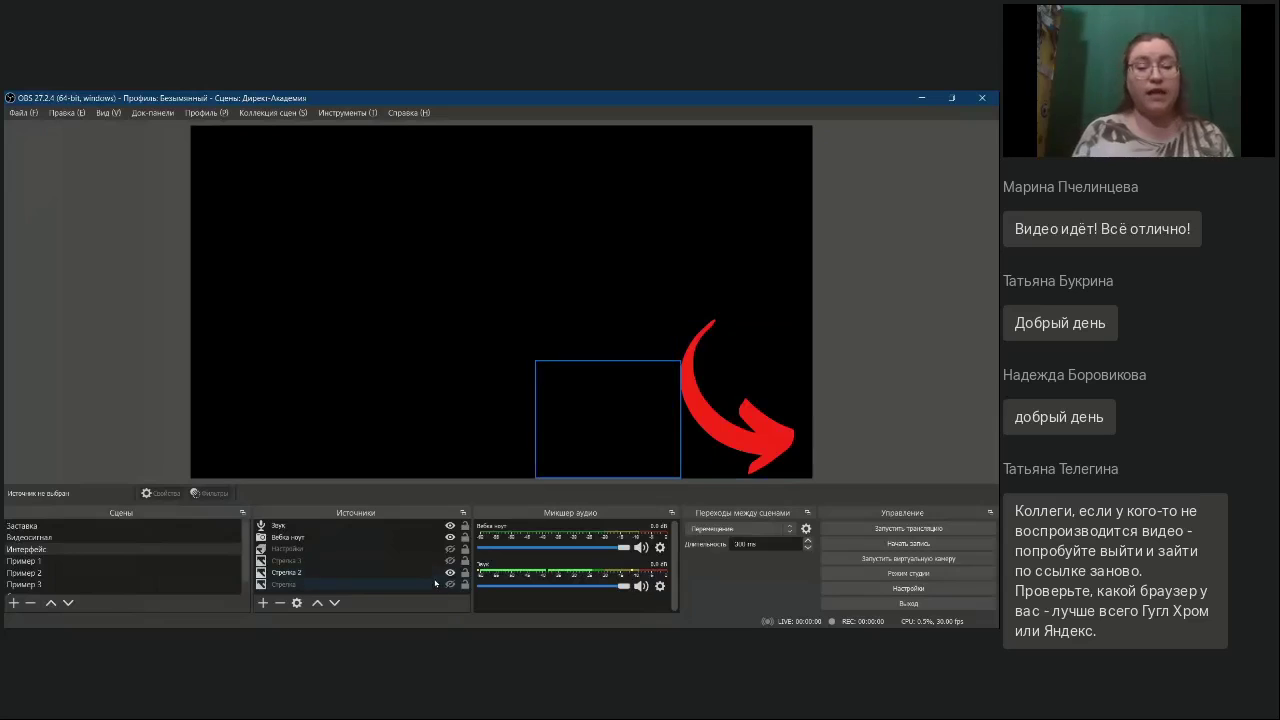
{"action": "left_click", "coordinate": [448, 550]}
{"action": "left_click", "coordinate": [450, 549]}
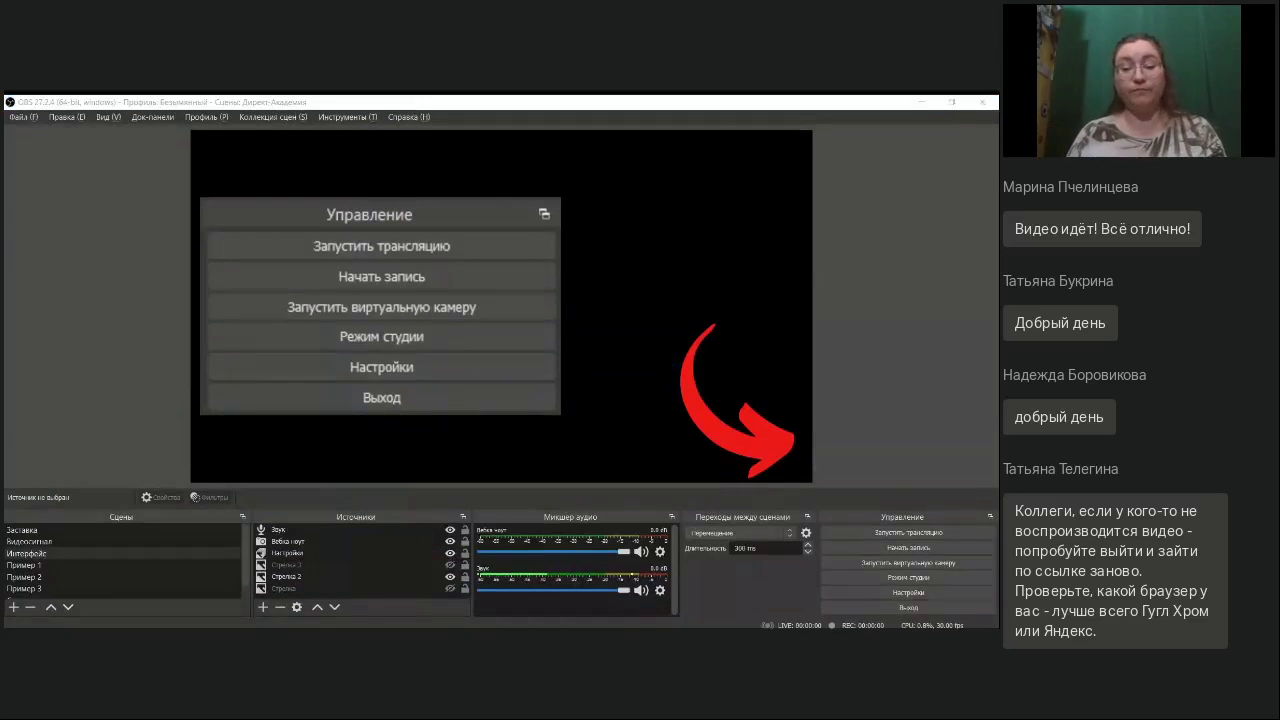
{"action": "left_click", "coordinate": [96, 382]}
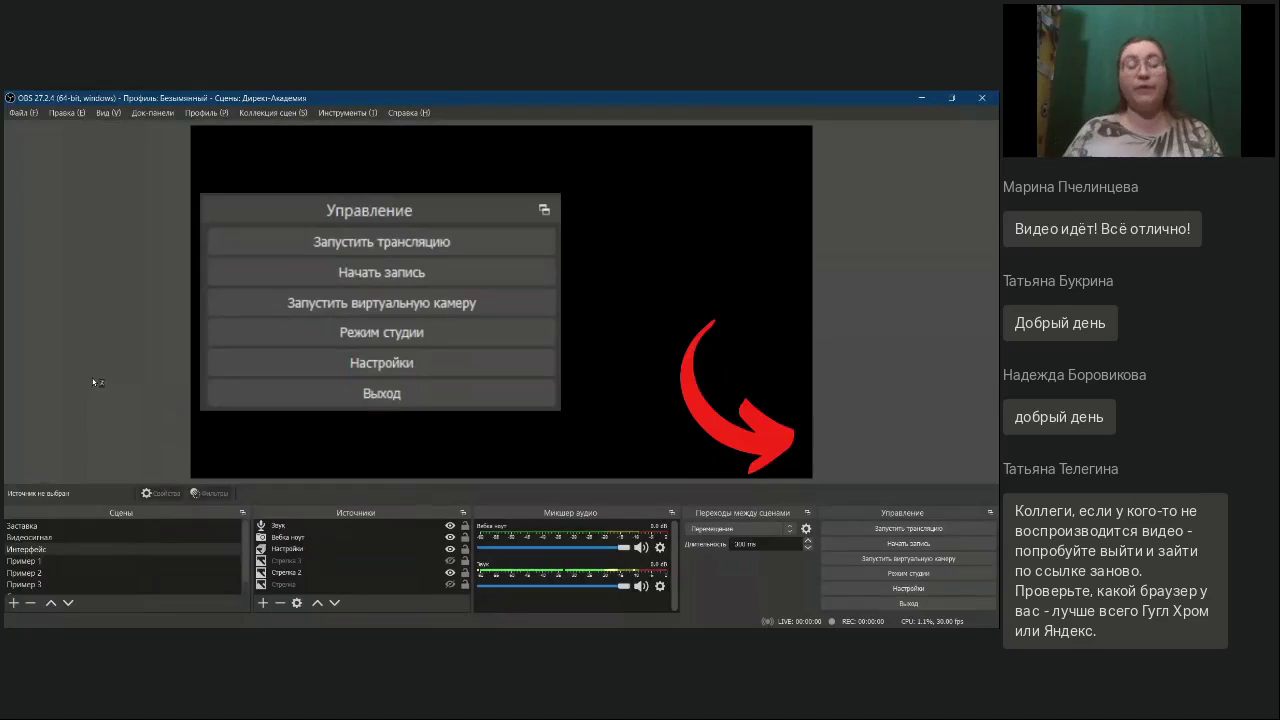
{"action": "left_click", "coordinate": [697, 388]}
{"action": "left_click", "coordinate": [452, 331]}
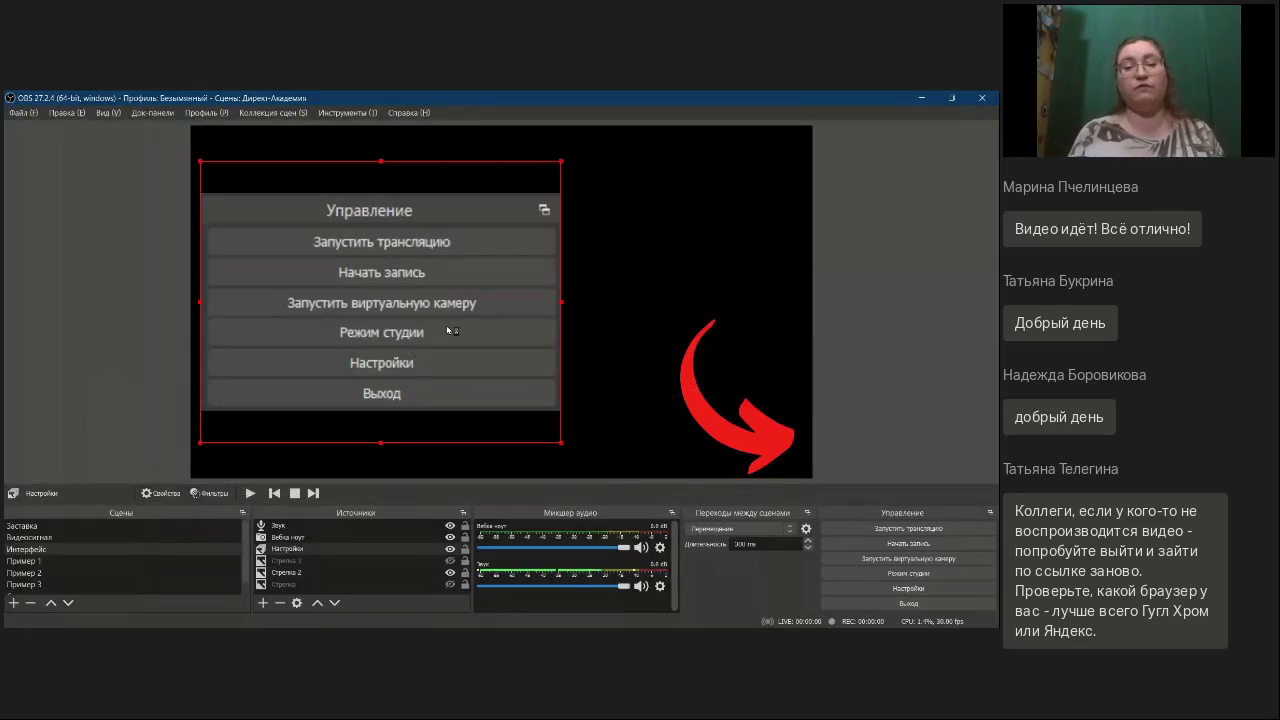
{"action": "left_click", "coordinate": [162, 351]}
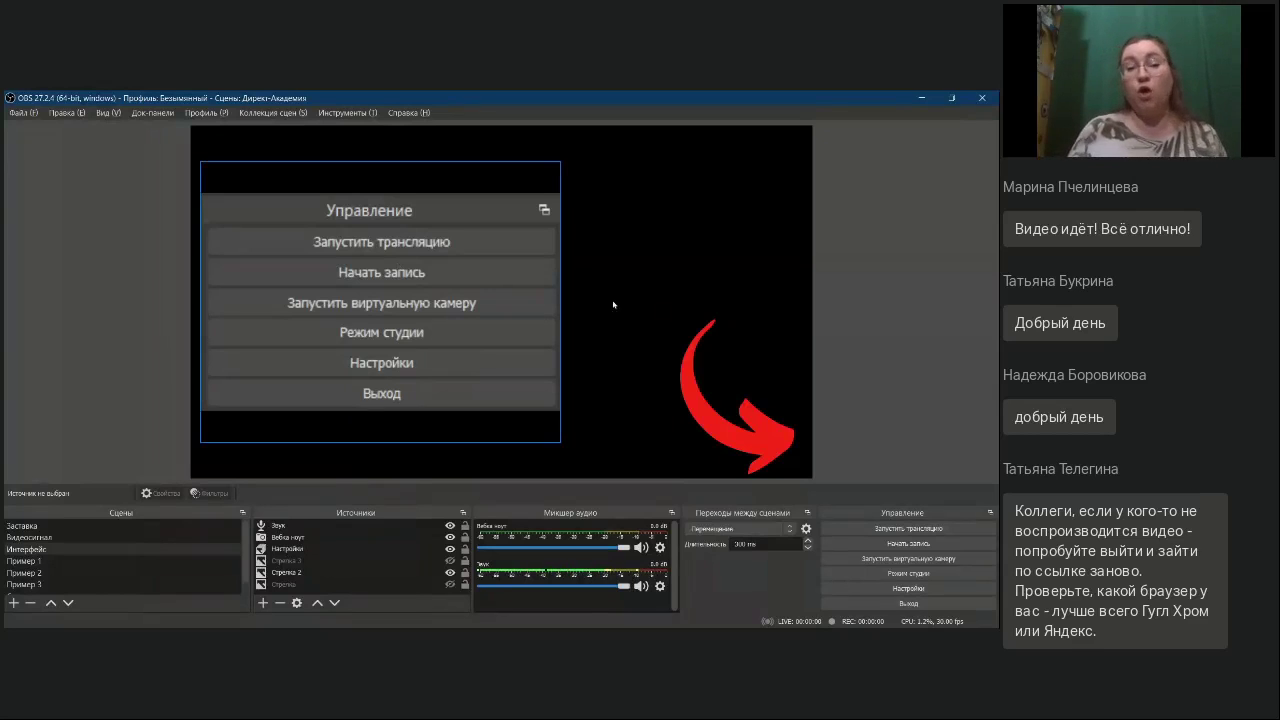
{"action": "left_click", "coordinate": [931, 325]}
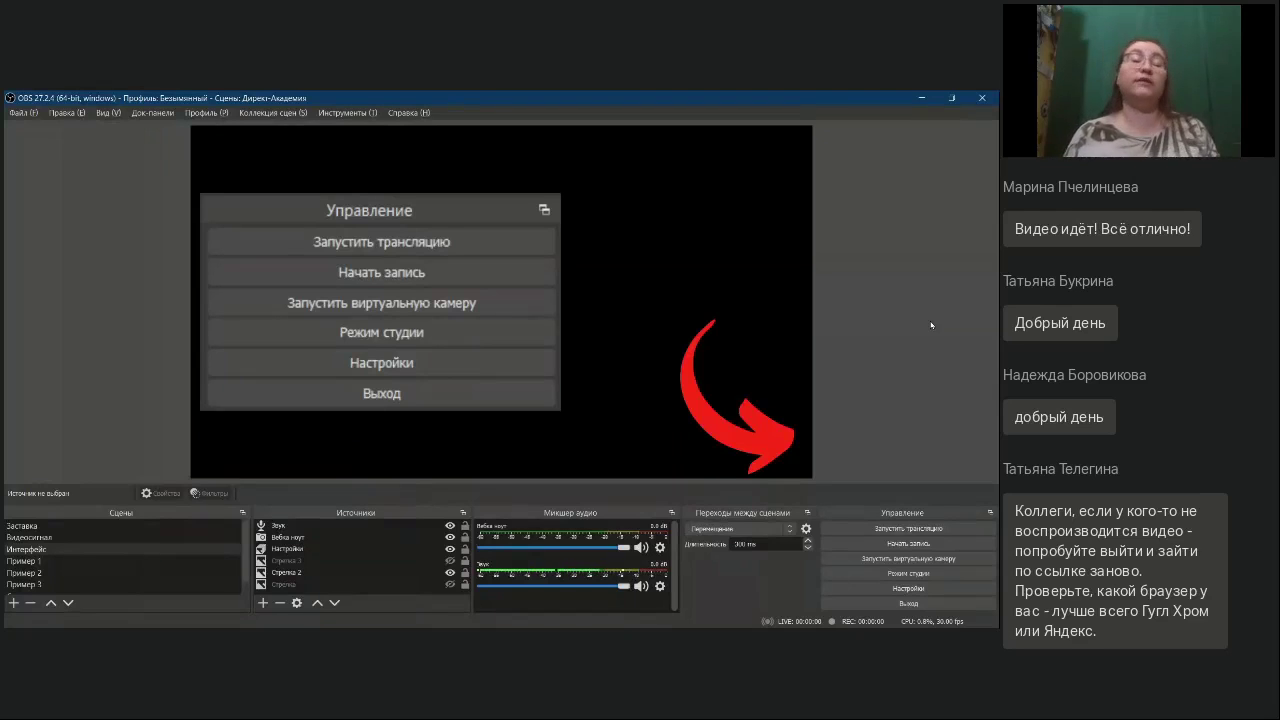
Step: Hide the Стрелка 2 arrow and advance the Настройки slideshow to the slide of the settings window
{"action": "left_click", "coordinate": [450, 573]}
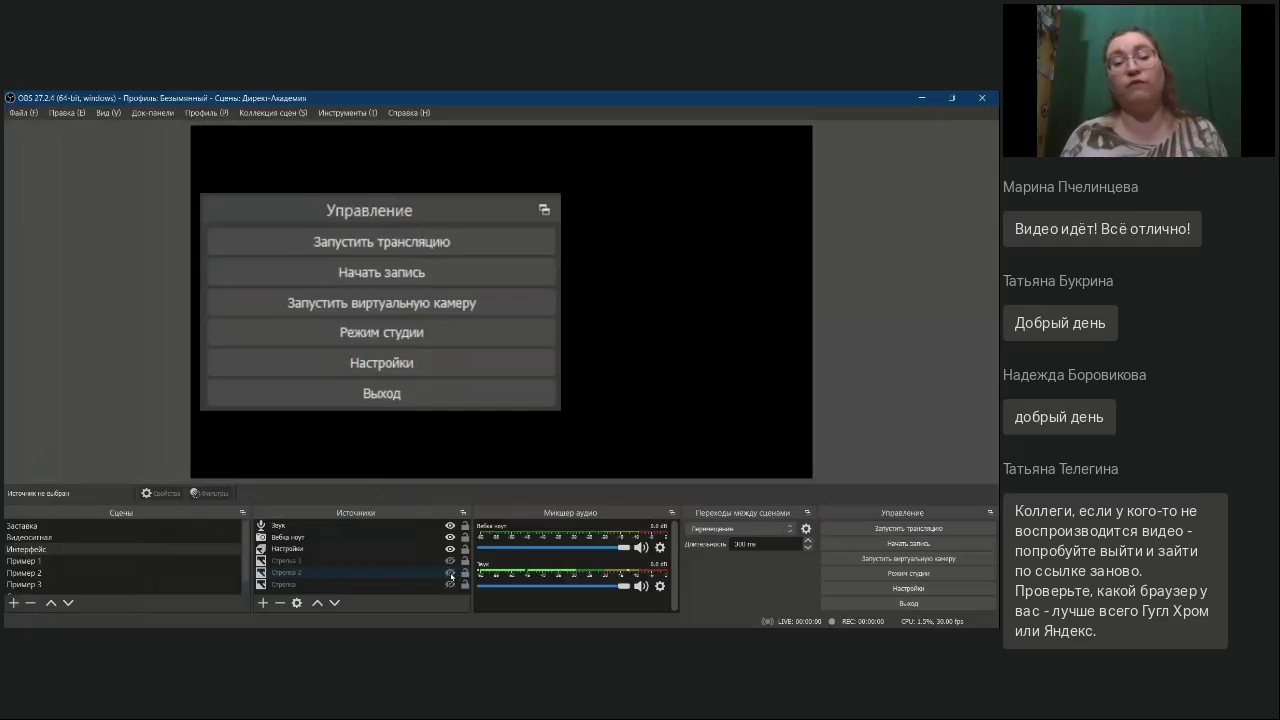
{"action": "left_click", "coordinate": [451, 578]}
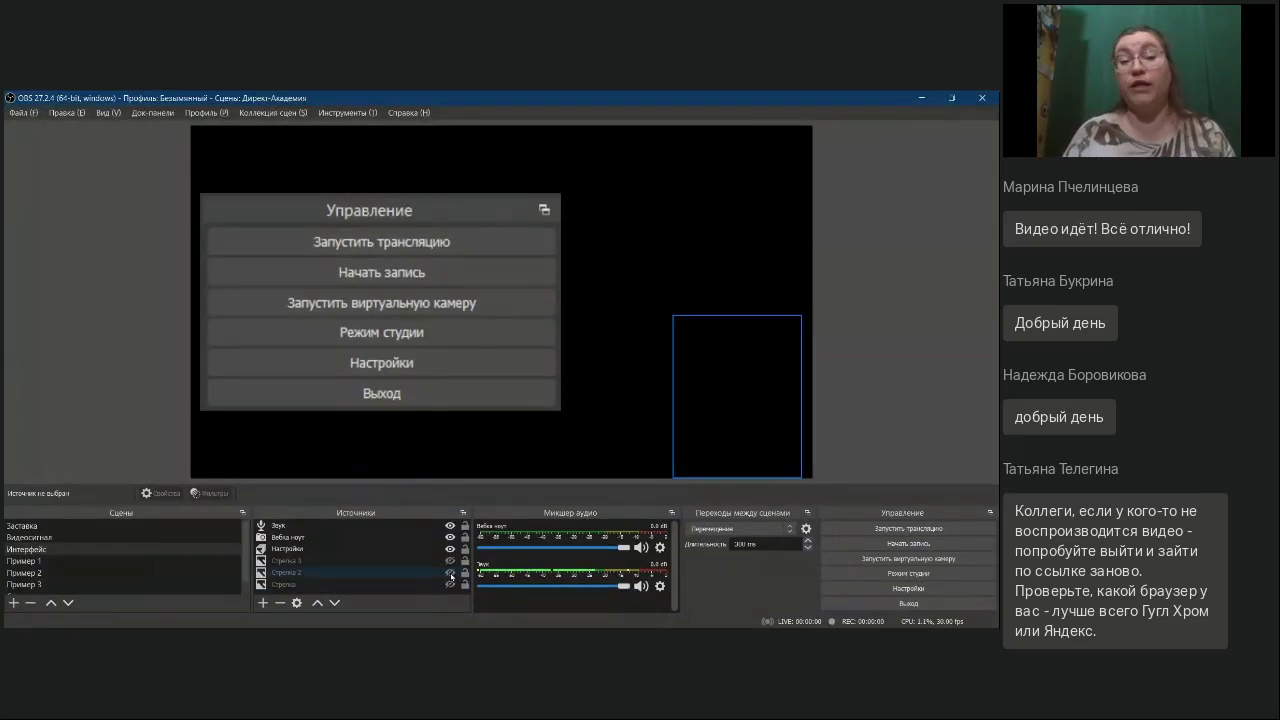
{"action": "left_click", "coordinate": [302, 549]}
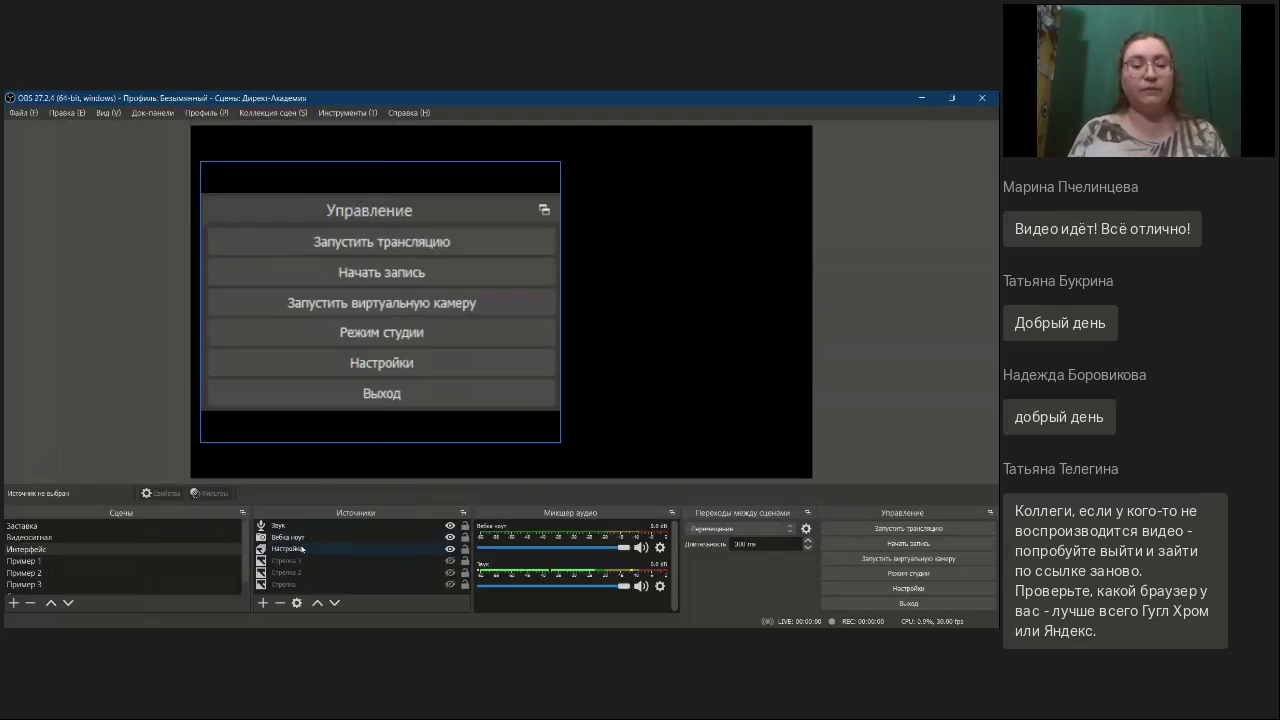
{"action": "left_click", "coordinate": [314, 493]}
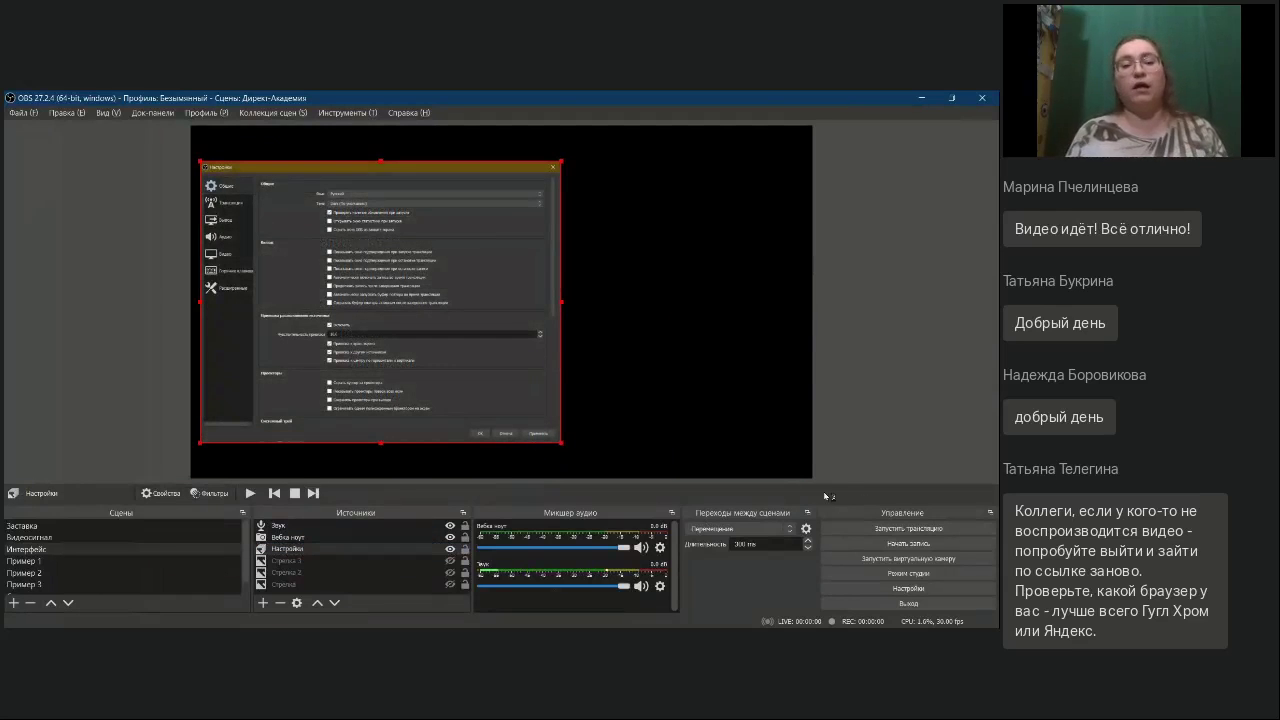
Step: Open the program settings and examine the general options from language and theme down to the multiview section
{"action": "left_click", "coordinate": [916, 589]}
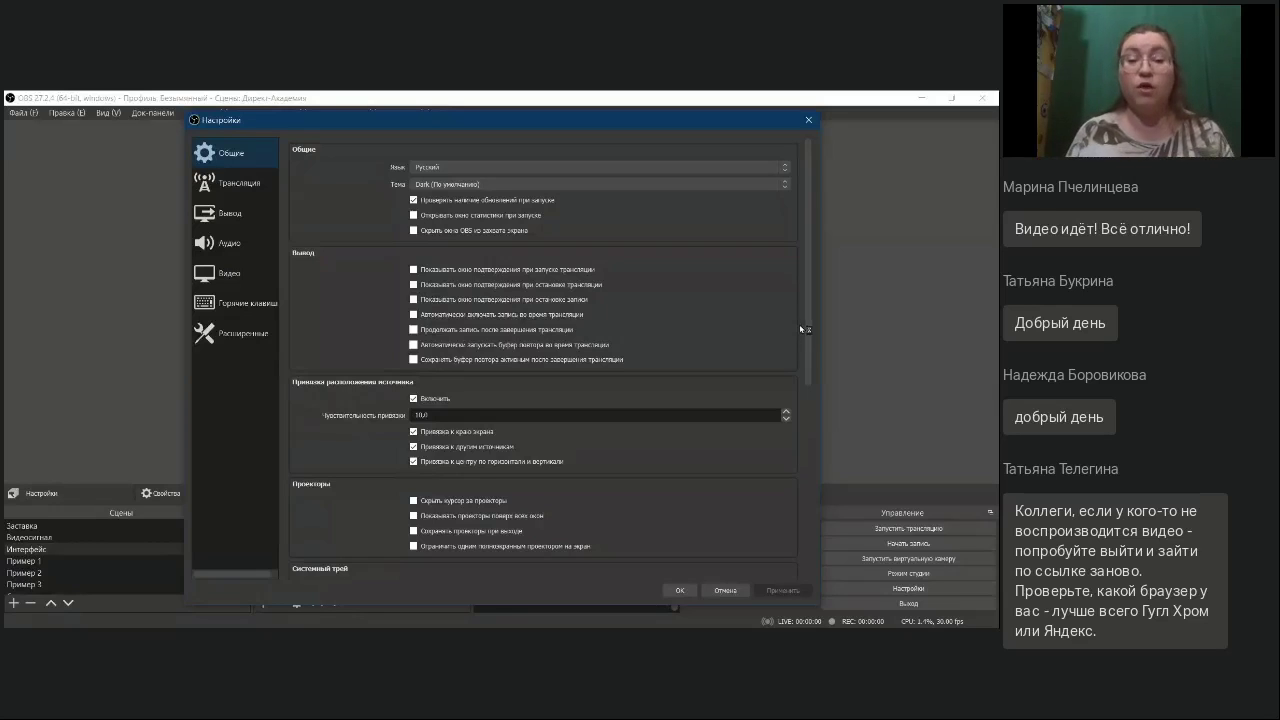
{"action": "scroll", "coordinate": [812, 322], "scroll_direction": "down", "scroll_amount": 1}
{"action": "left_click_drag", "start_coordinate": [812, 322], "coordinate": [811, 388]}
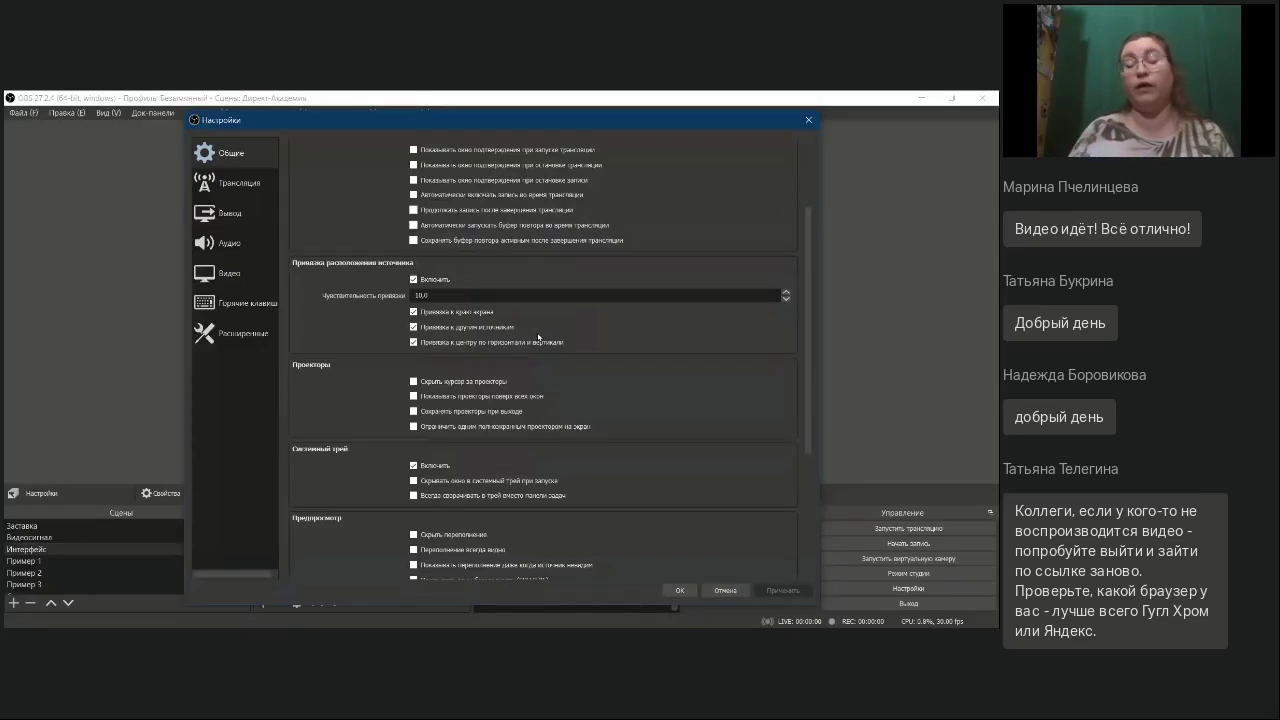
{"action": "scroll", "coordinate": [643, 362], "scroll_direction": "down", "scroll_amount": 2}
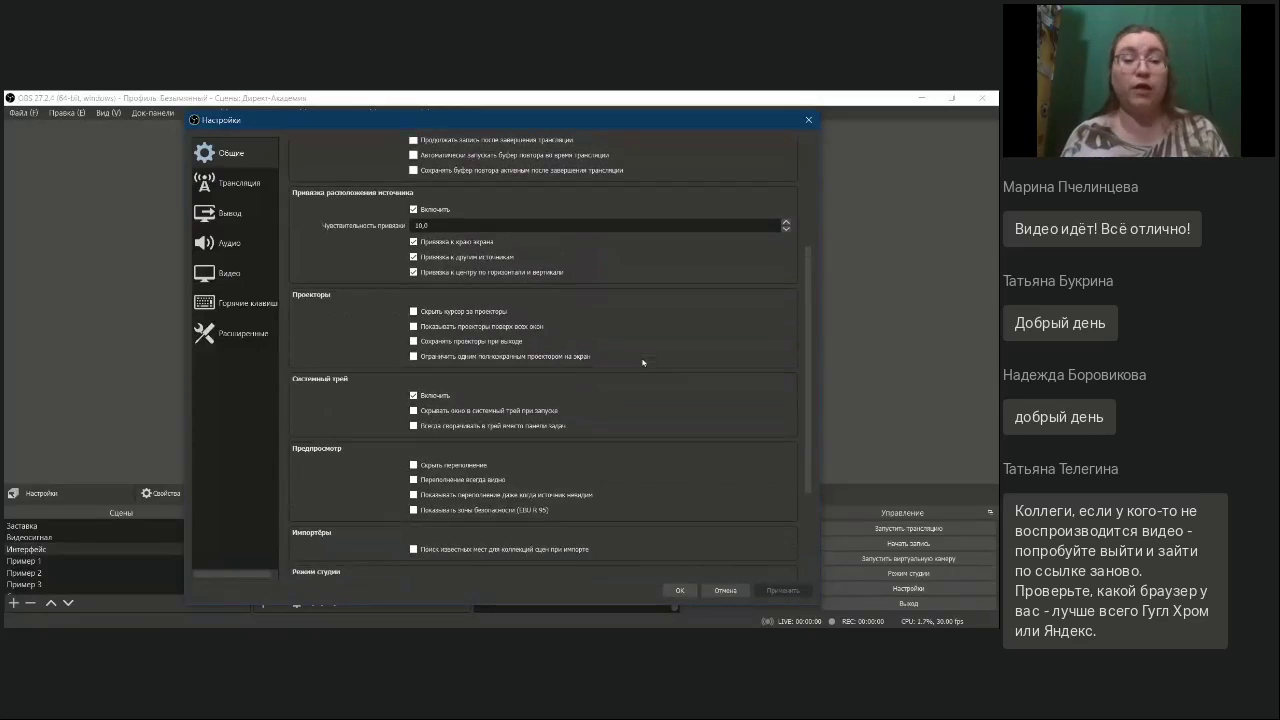
{"action": "scroll", "coordinate": [643, 362], "scroll_direction": "down", "scroll_amount": 3}
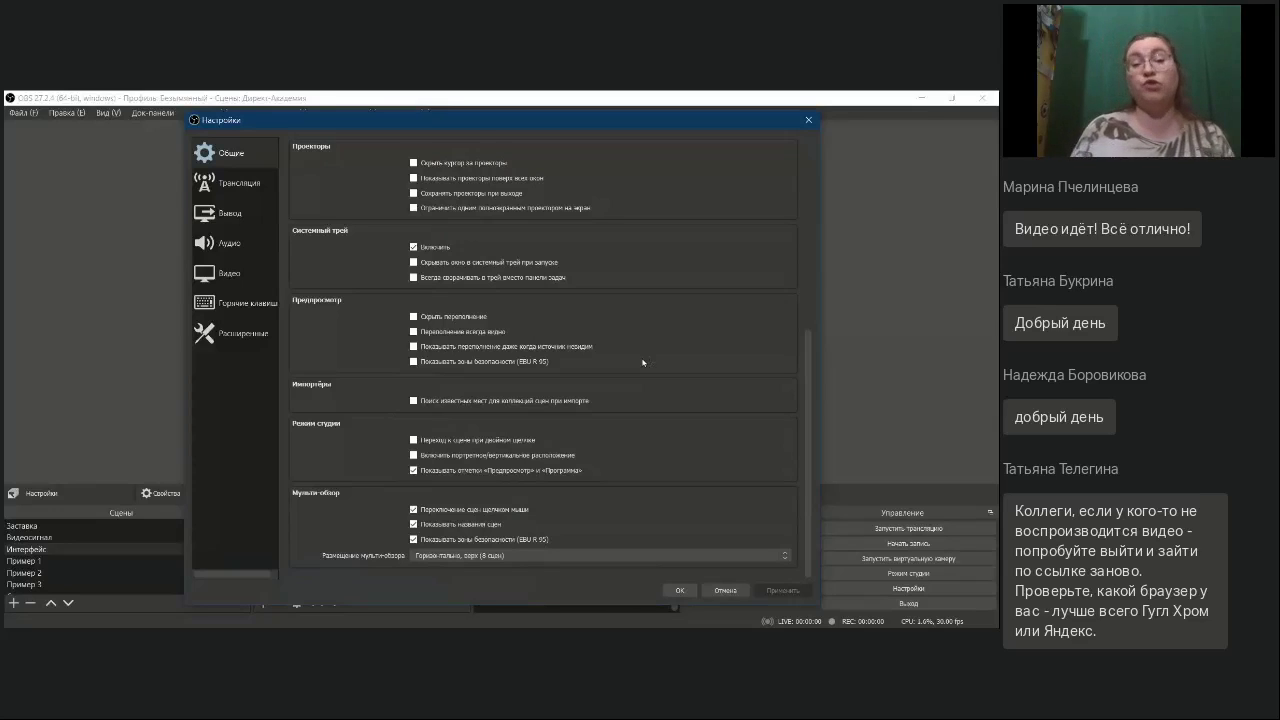
{"action": "scroll", "coordinate": [643, 362], "scroll_direction": "up", "scroll_amount": 5}
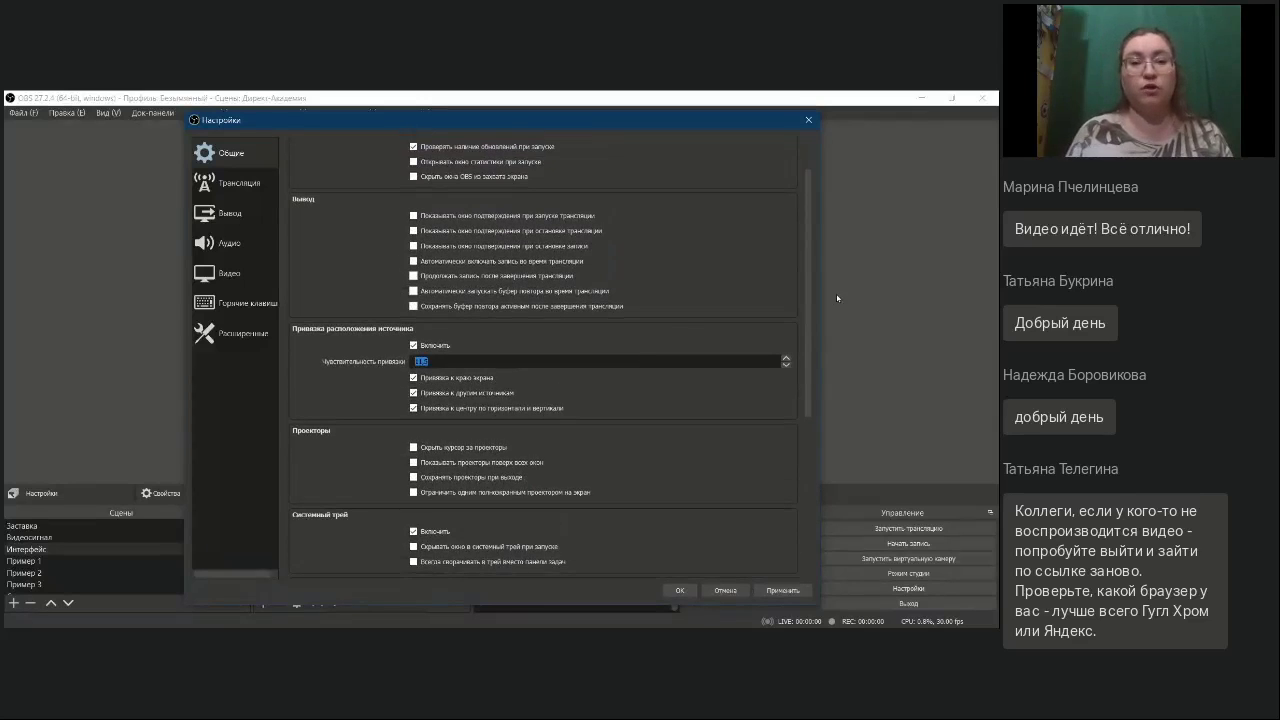
{"action": "left_click_drag", "start_coordinate": [810, 294], "coordinate": [808, 217]}
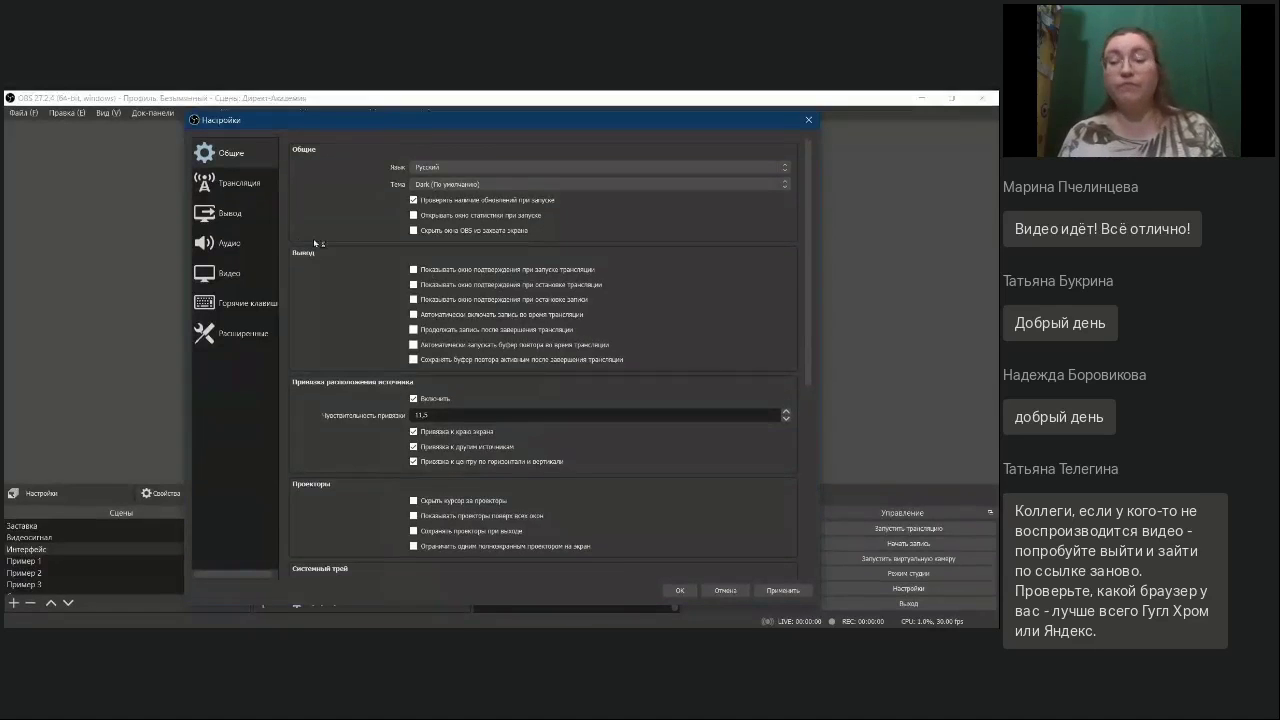
Step: Browse the available services in the streaming settings and choose the custom service Настраиваемый
{"action": "left_click", "coordinate": [244, 189]}
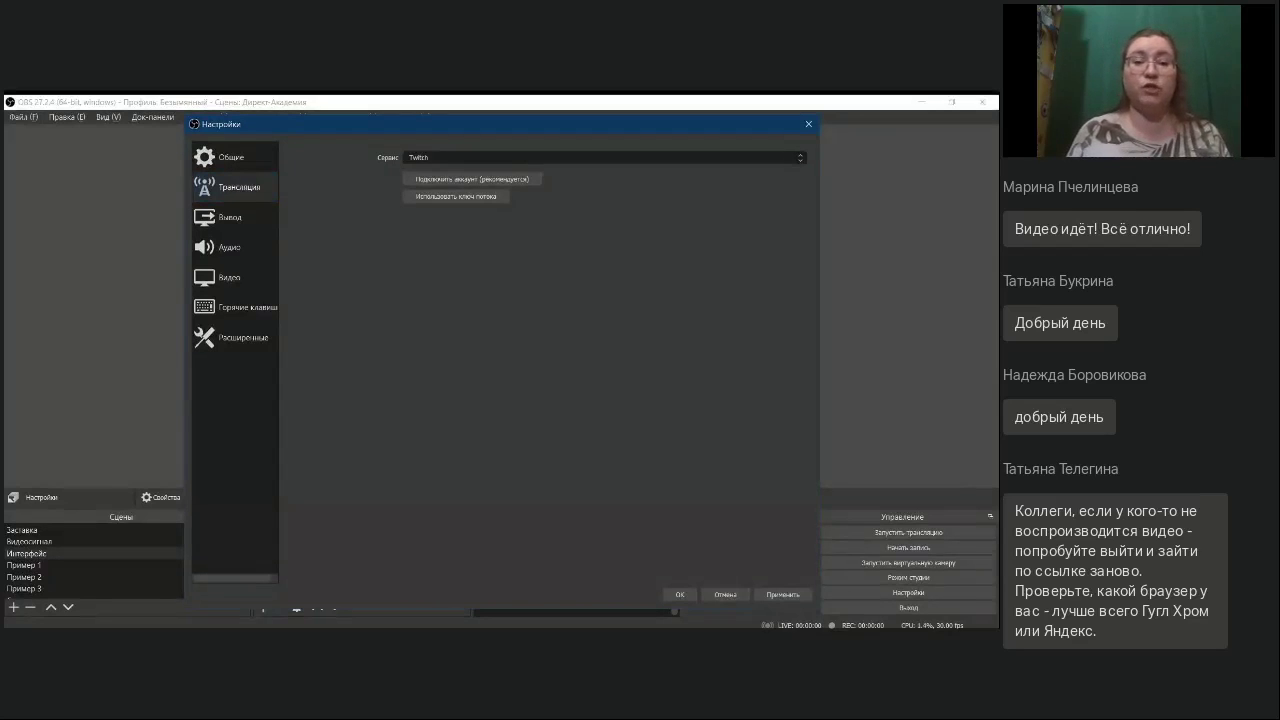
{"action": "scroll", "coordinate": [604, 157], "scroll_direction": "down", "scroll_amount": 1}
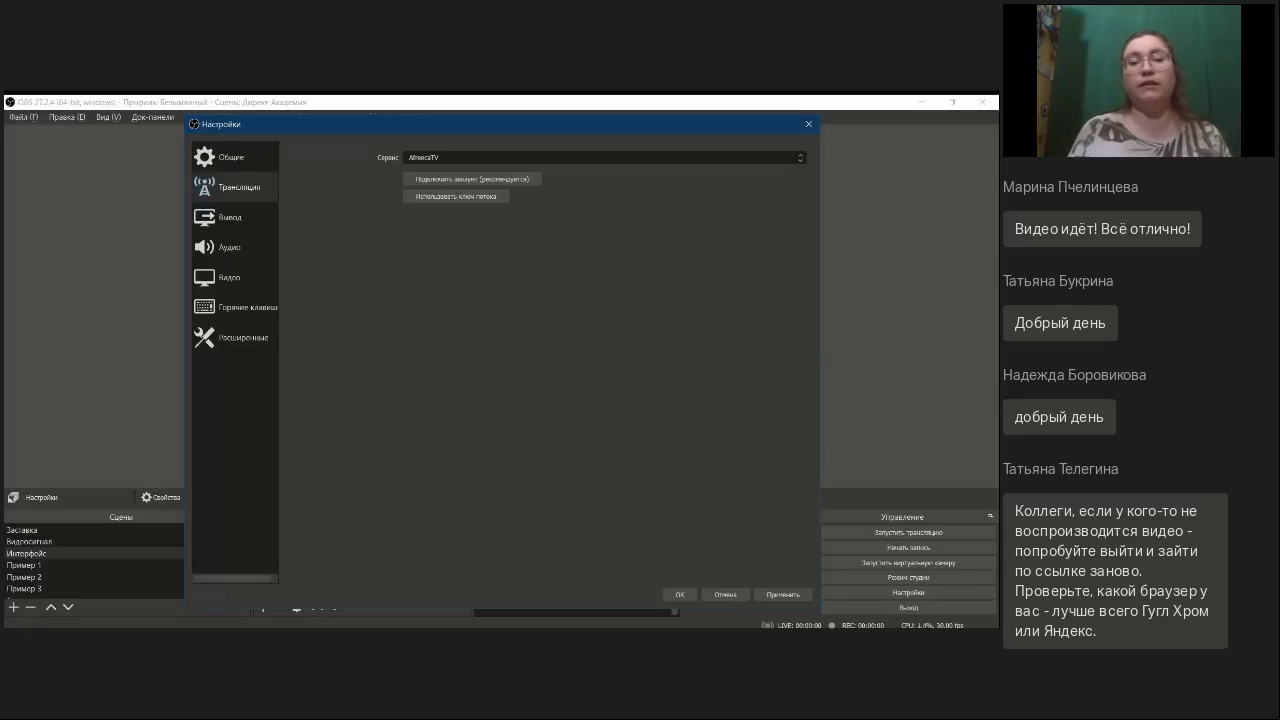
{"action": "left_click", "coordinate": [718, 176]}
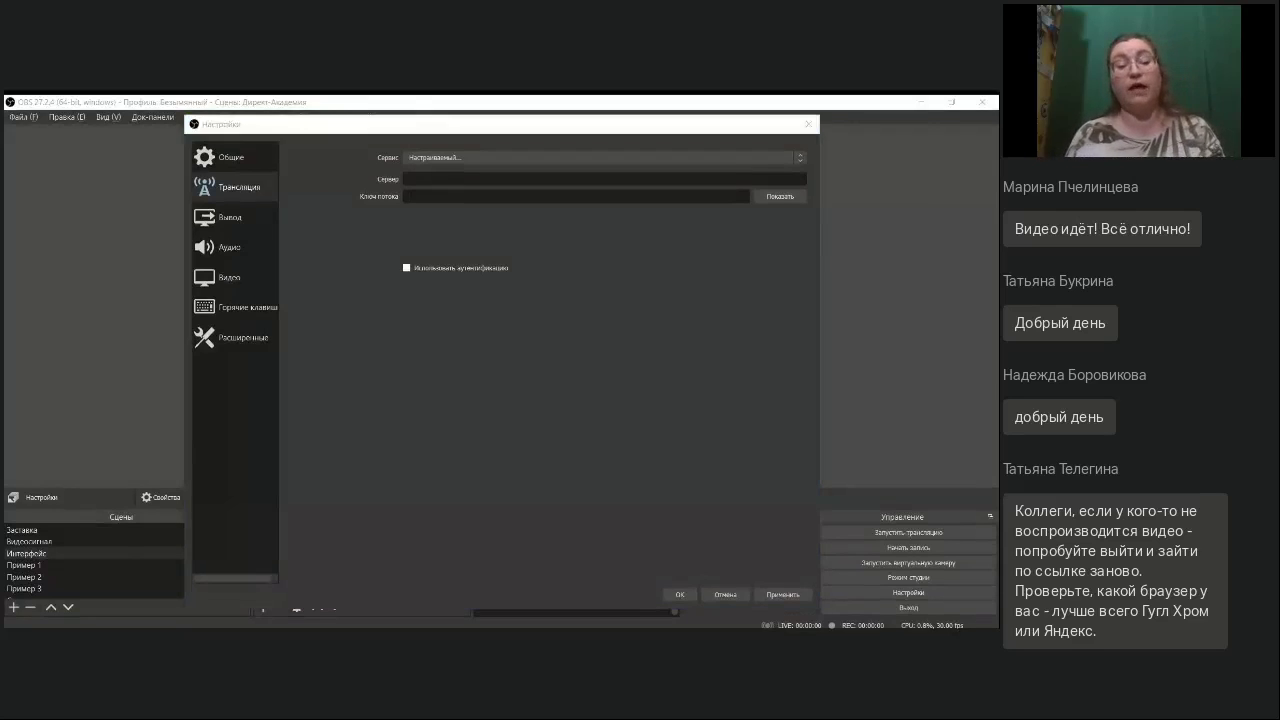
{"action": "left_click", "coordinate": [585, 281]}
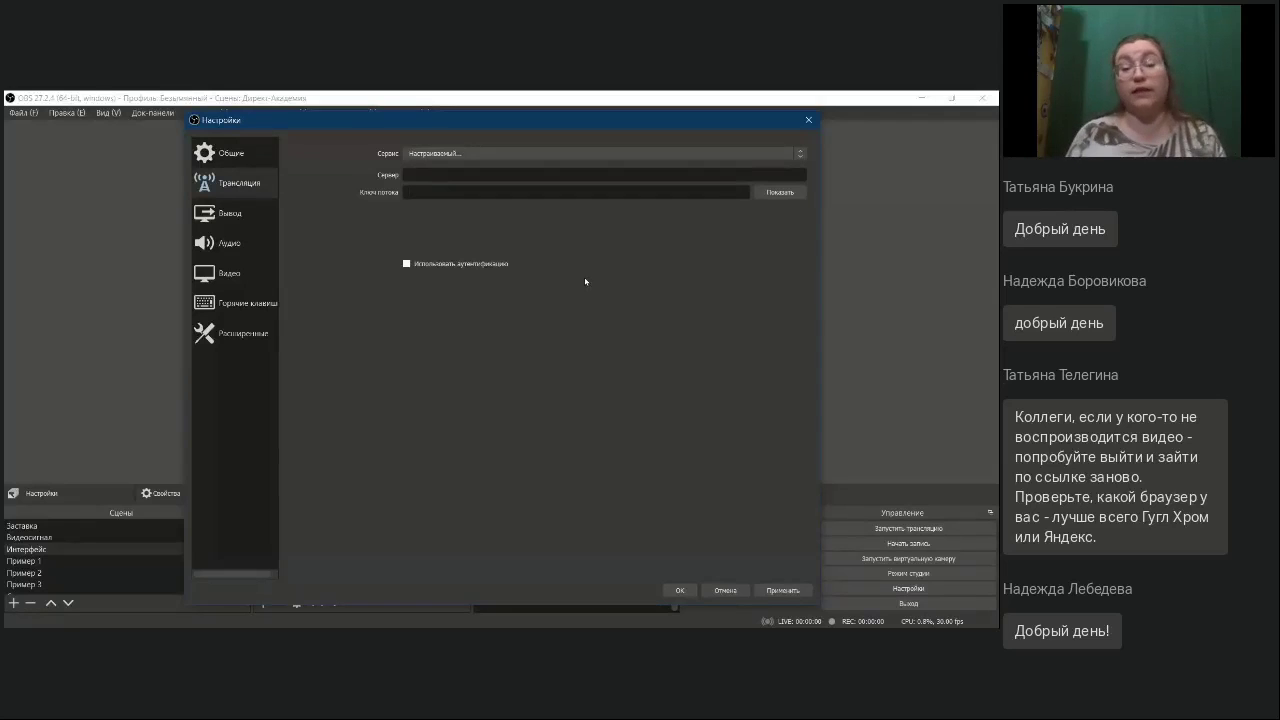
Step: View the output settings, and return to the streaming settings to choose the YouTube - RTMPS service
{"action": "left_click", "coordinate": [232, 214]}
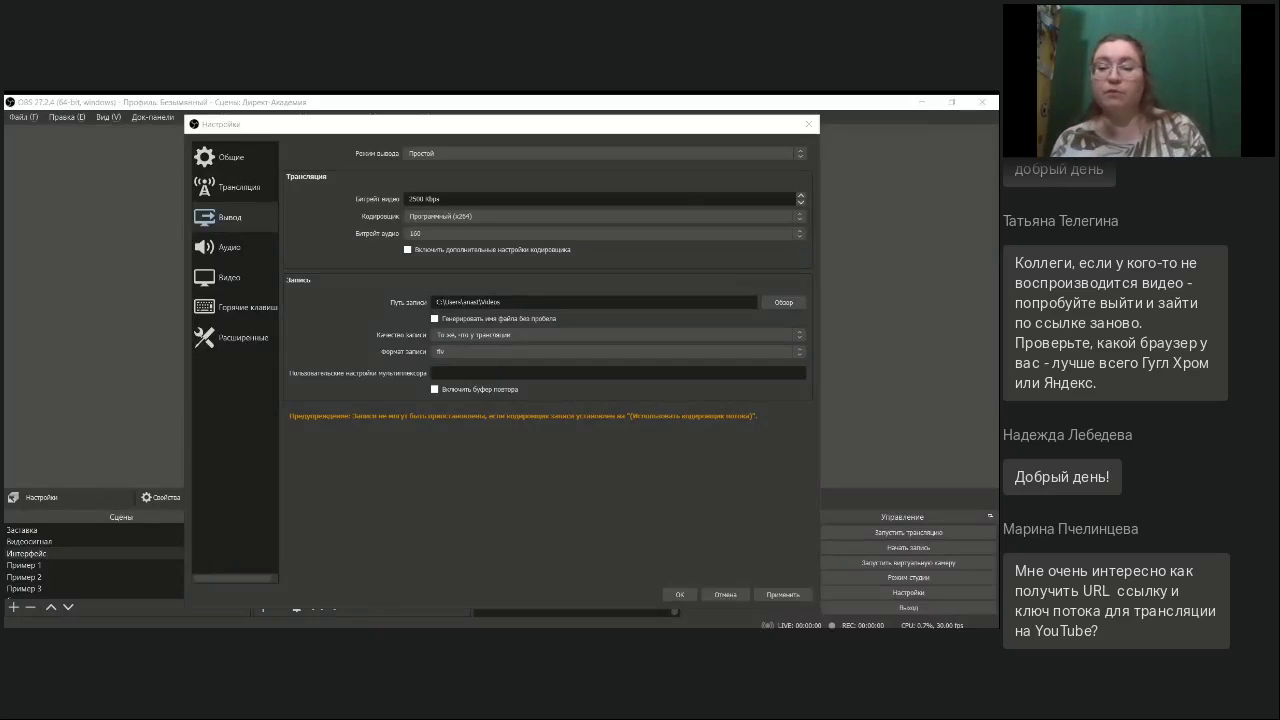
{"action": "left_click", "coordinate": [241, 193]}
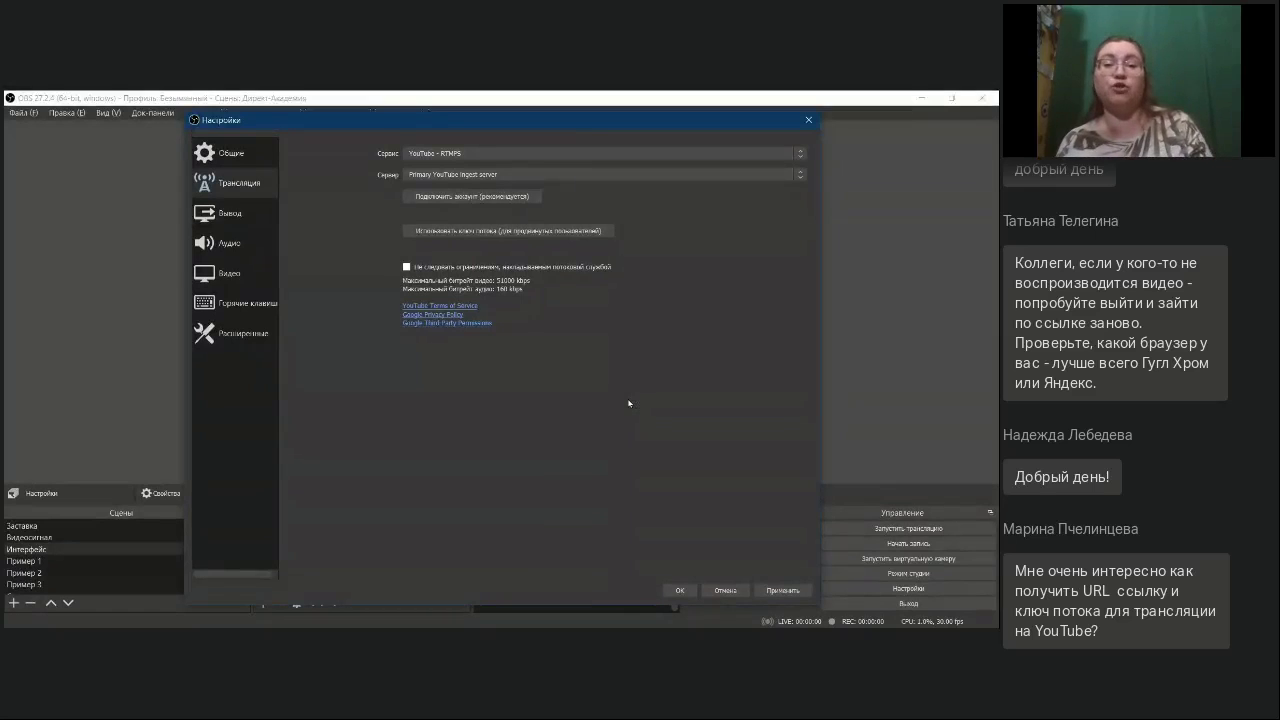
{"action": "left_click", "coordinate": [493, 198]}
{"action": "left_click", "coordinate": [448, 430]}
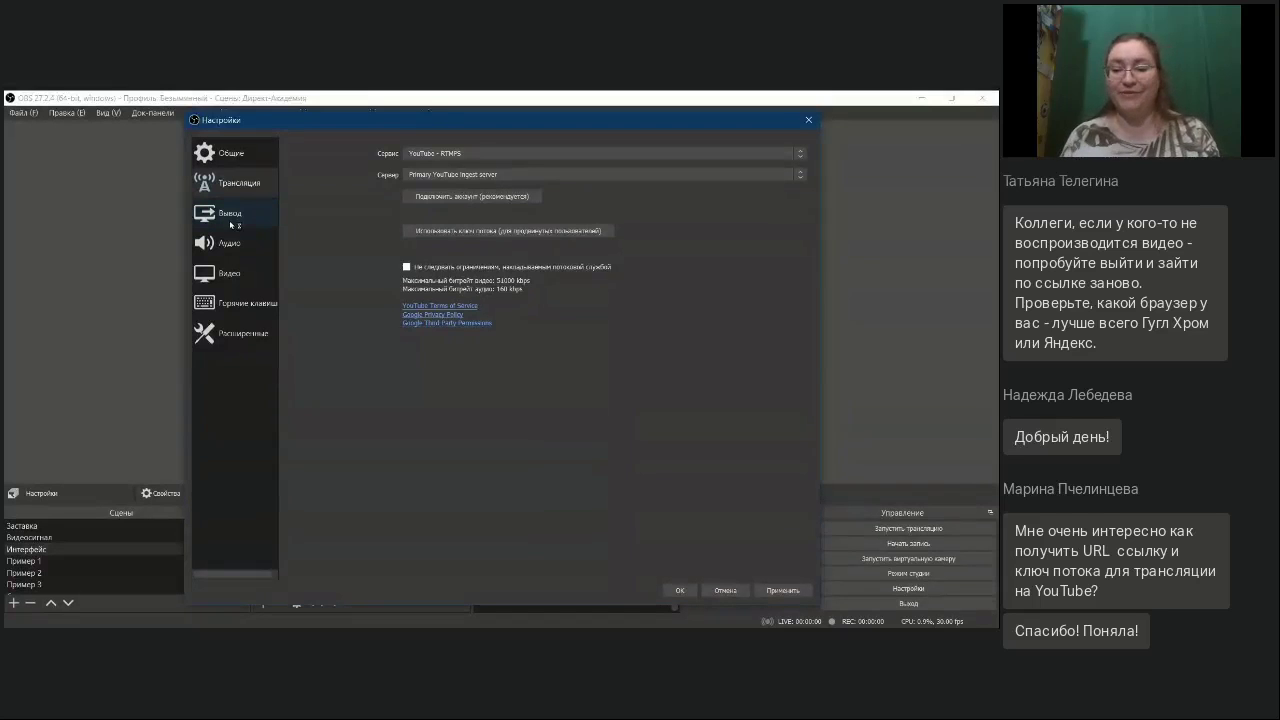
Step: Review the output, audio and video settings, and close the settings without saving
{"action": "left_click", "coordinate": [233, 213]}
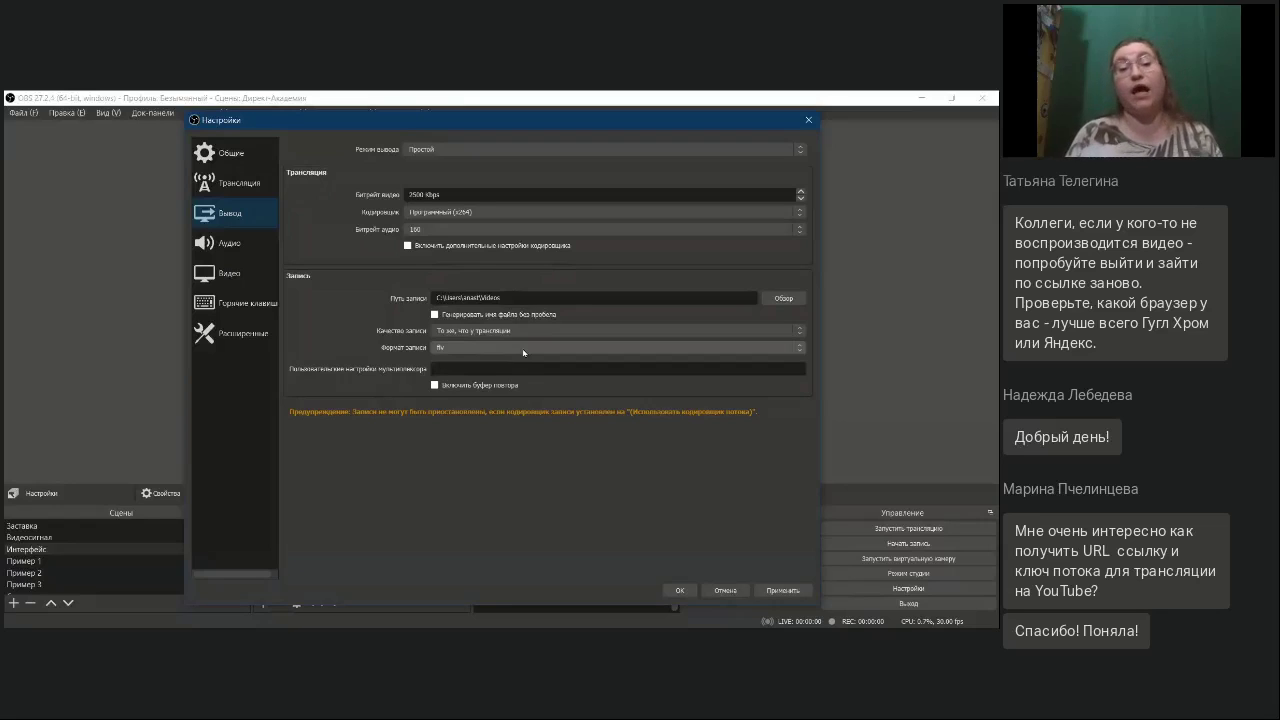
{"action": "left_click", "coordinate": [222, 251]}
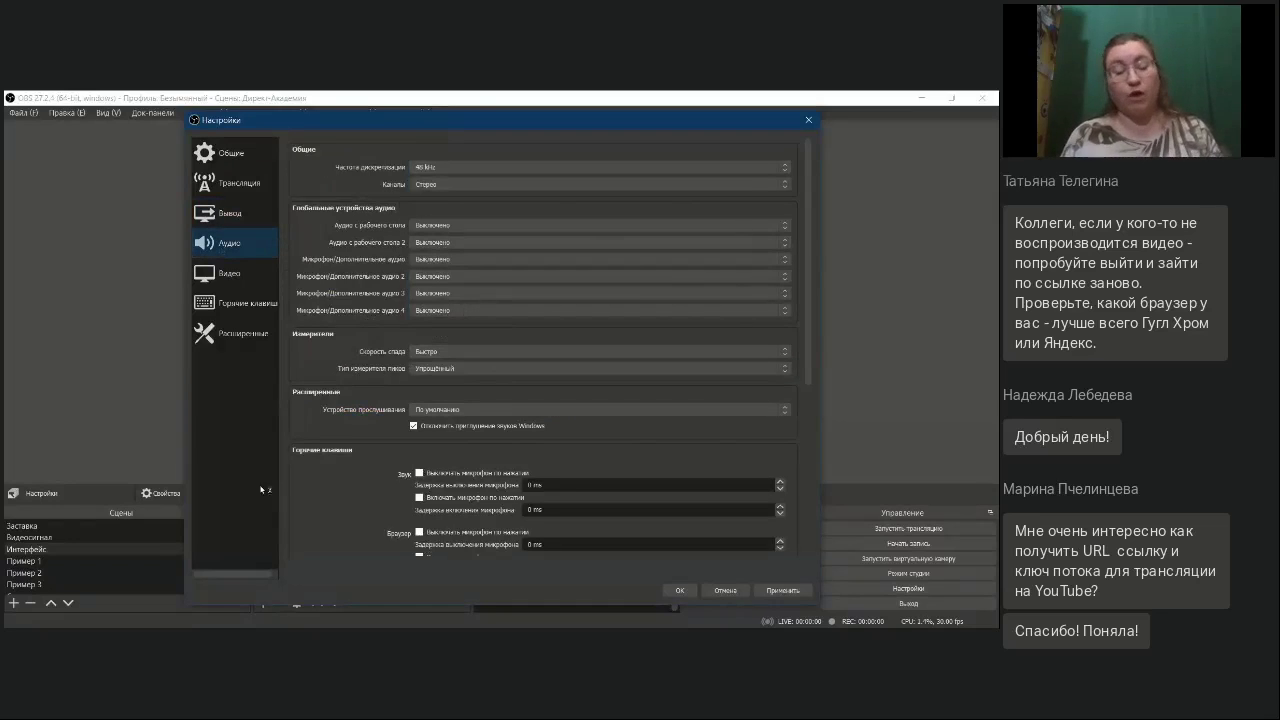
{"action": "left_click", "coordinate": [229, 273]}
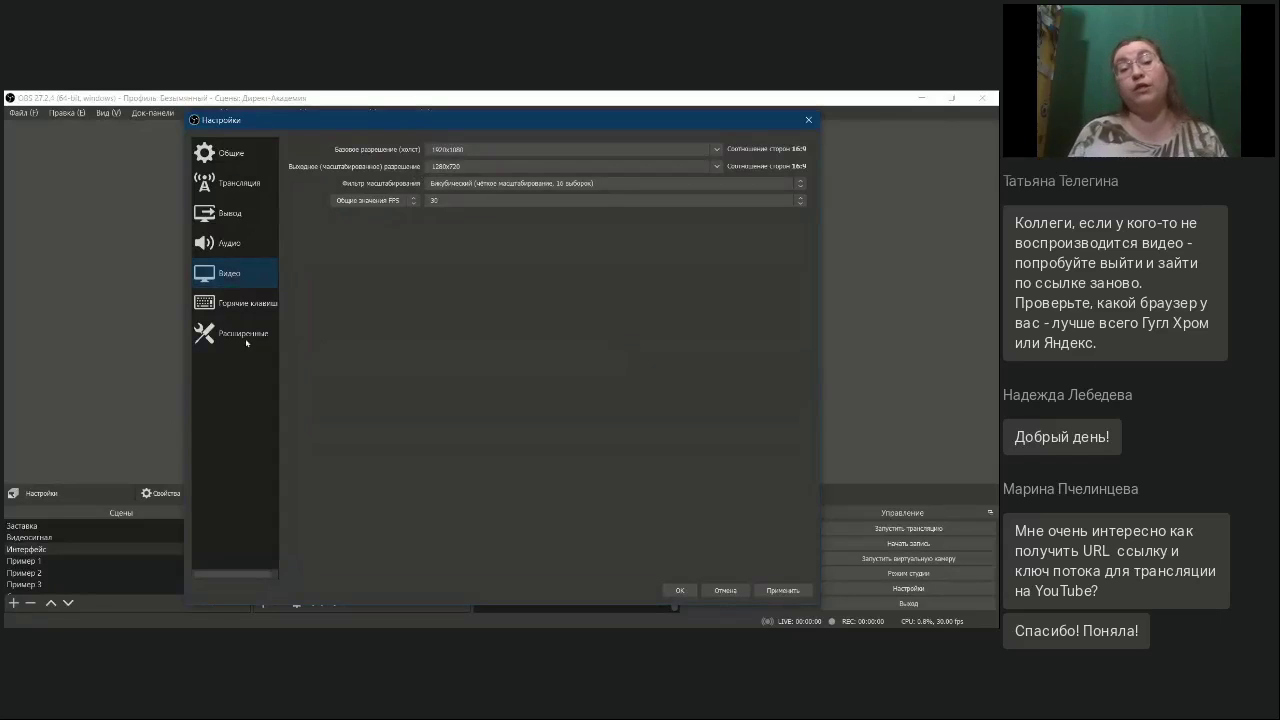
{"action": "left_click", "coordinate": [336, 379]}
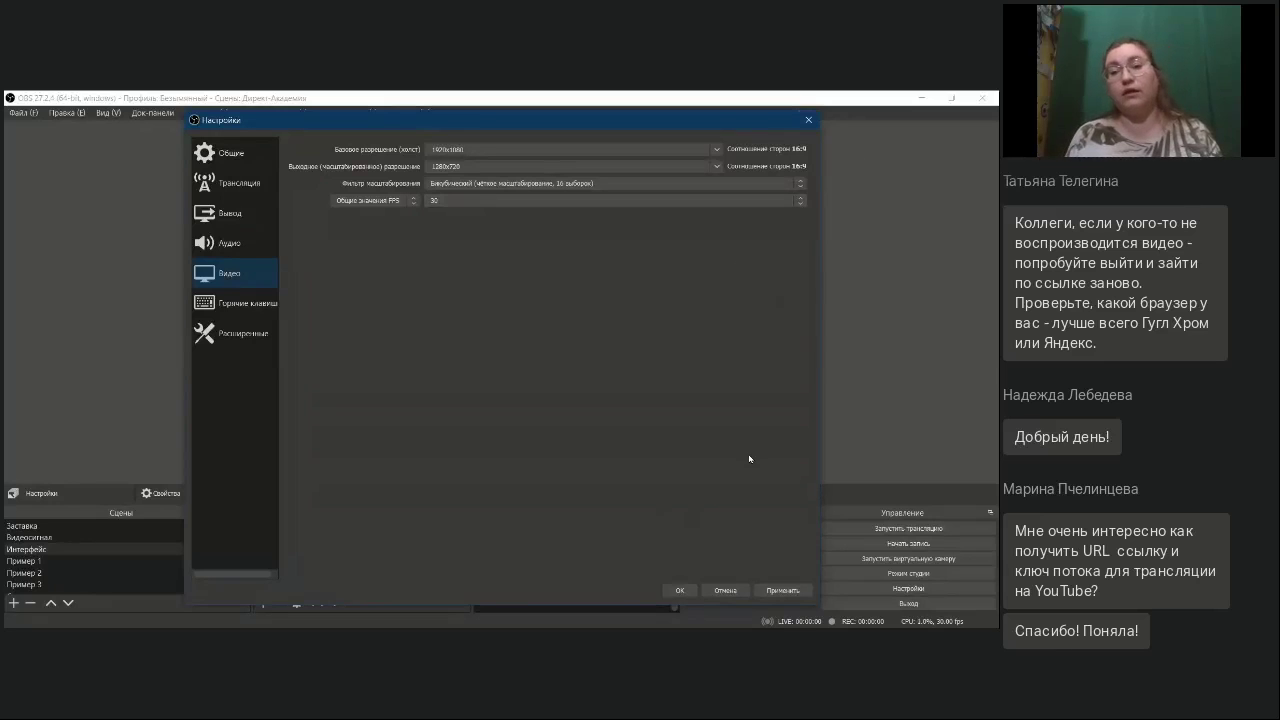
{"action": "left_click", "coordinate": [726, 591]}
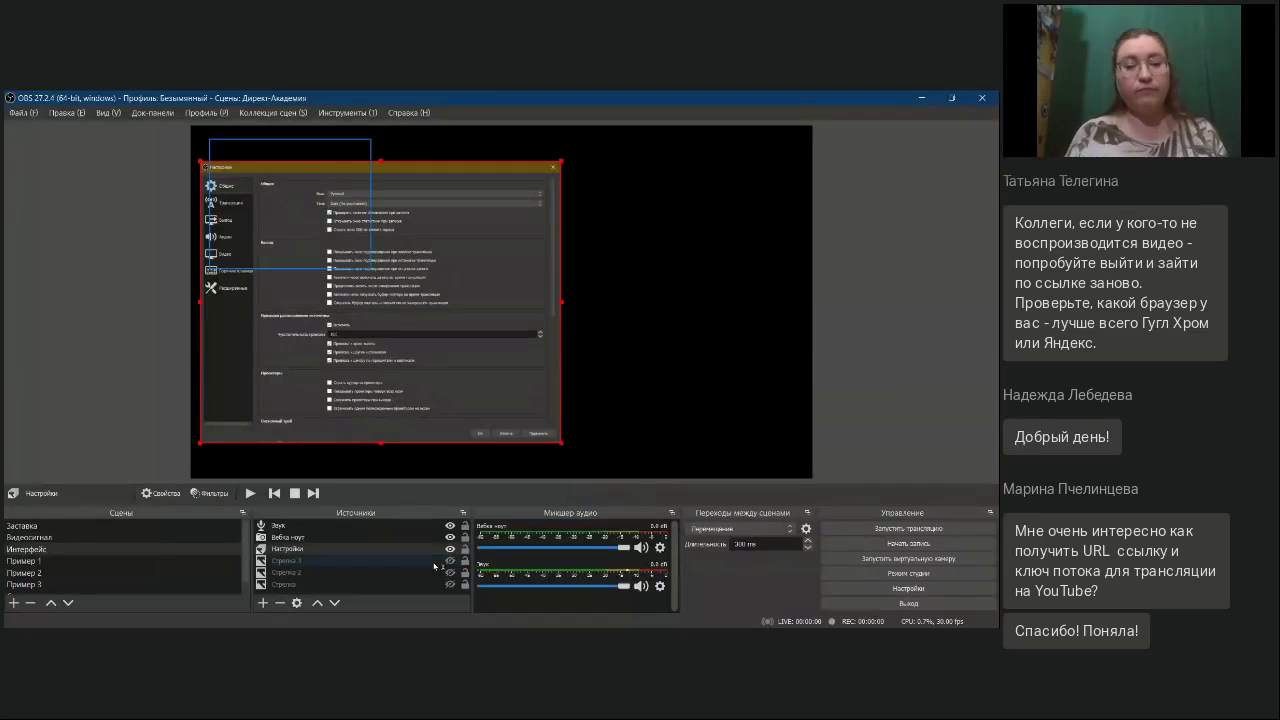
Step: Hide the Настройки slideshow and show the Стрелка 3 arrow in the Интерфейс scene
{"action": "left_click", "coordinate": [450, 549]}
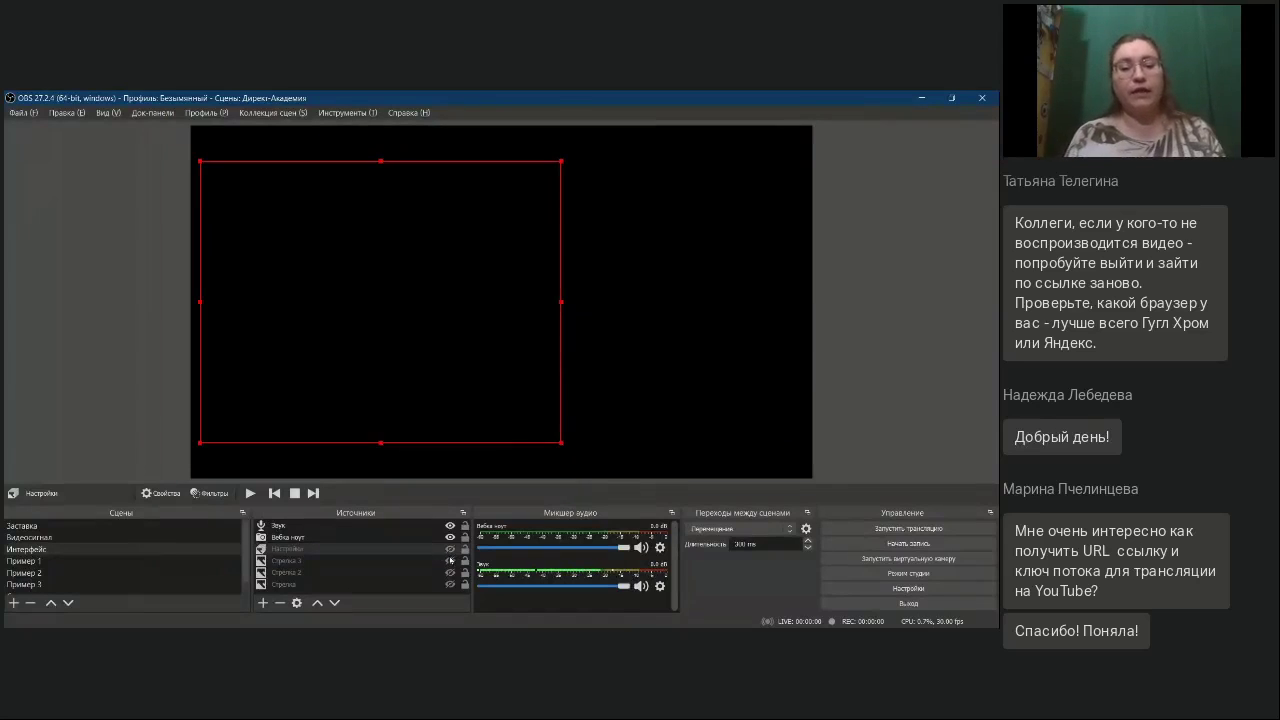
{"action": "left_click", "coordinate": [450, 561]}
{"action": "left_click", "coordinate": [886, 429]}
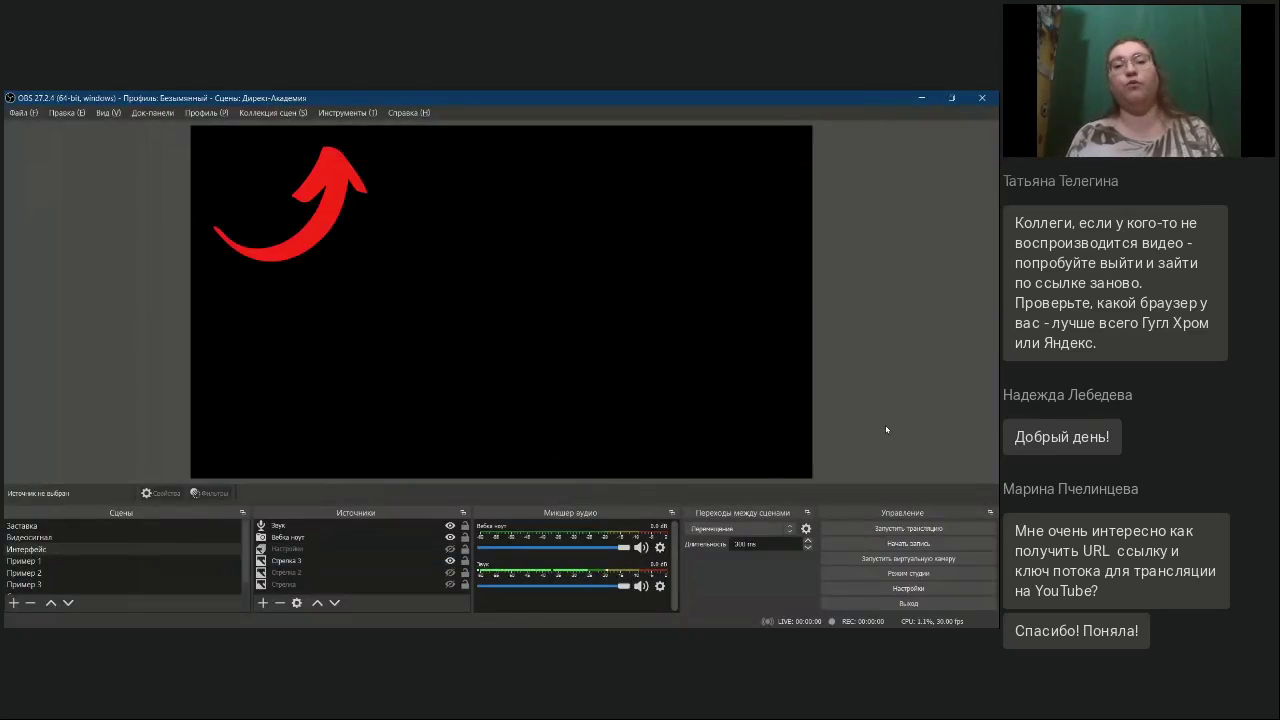